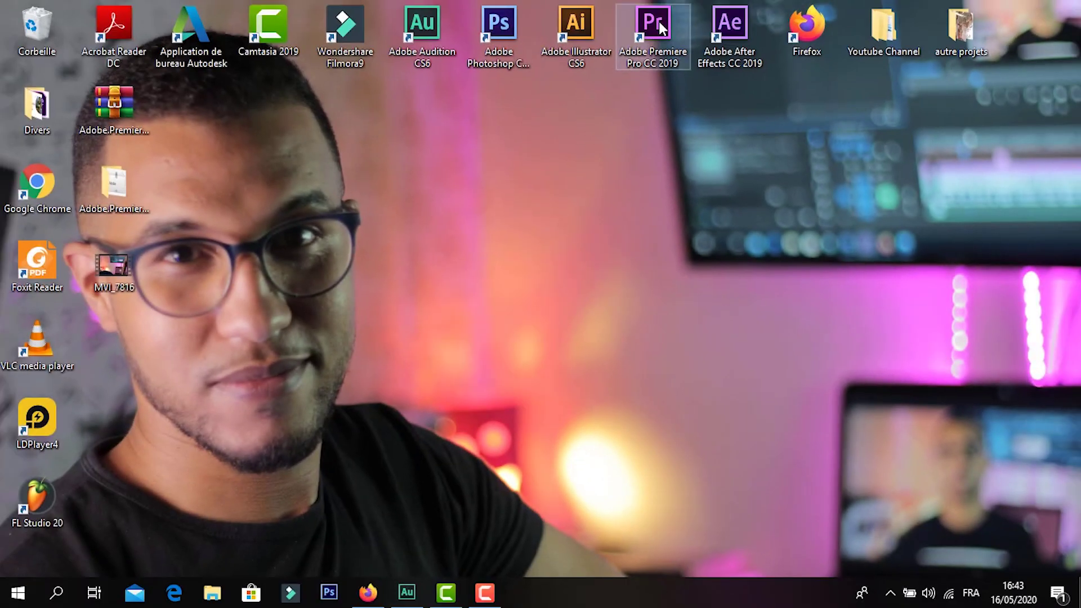
- Move the Adobe Premiere Pro CC 2019 shortcut from the top row to the middle of the desktop
{"action": "left_click_drag", "start_coordinate": [659, 21], "coordinate": [600, 163]}
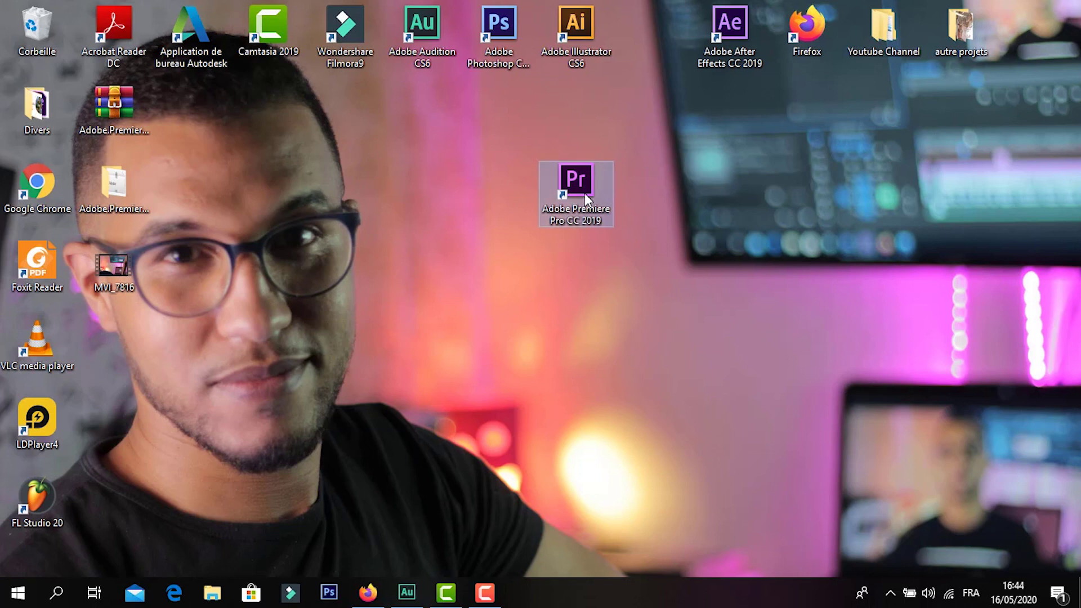
- Return the Premiere Pro shortcut to the top row and reposition the installer archive in the left column
{"action": "left_click_drag", "start_coordinate": [586, 188], "coordinate": [653, 42]}
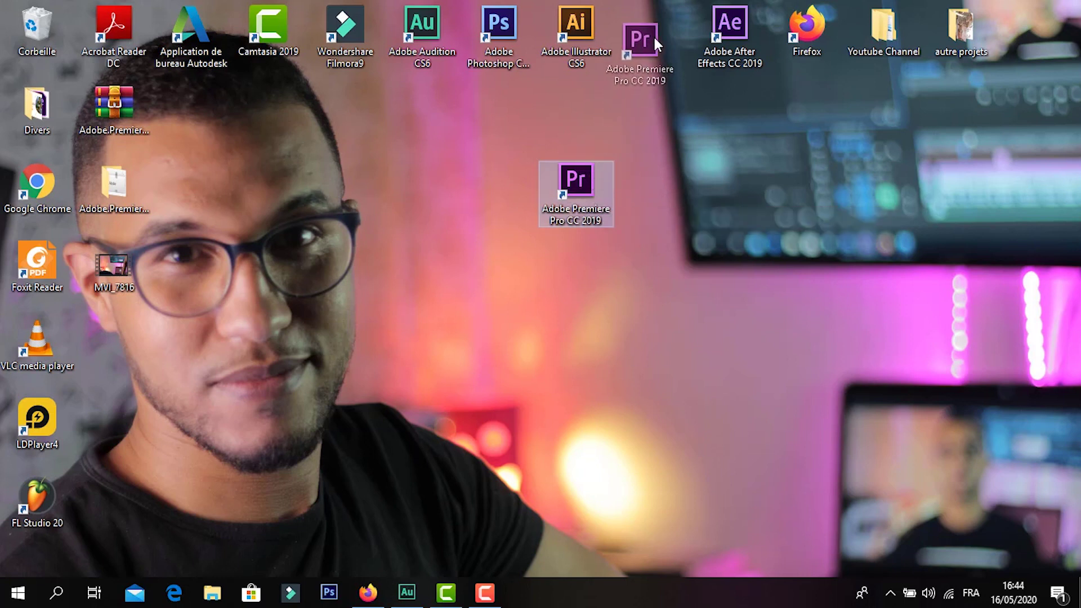
{"action": "left_click", "coordinate": [678, 149]}
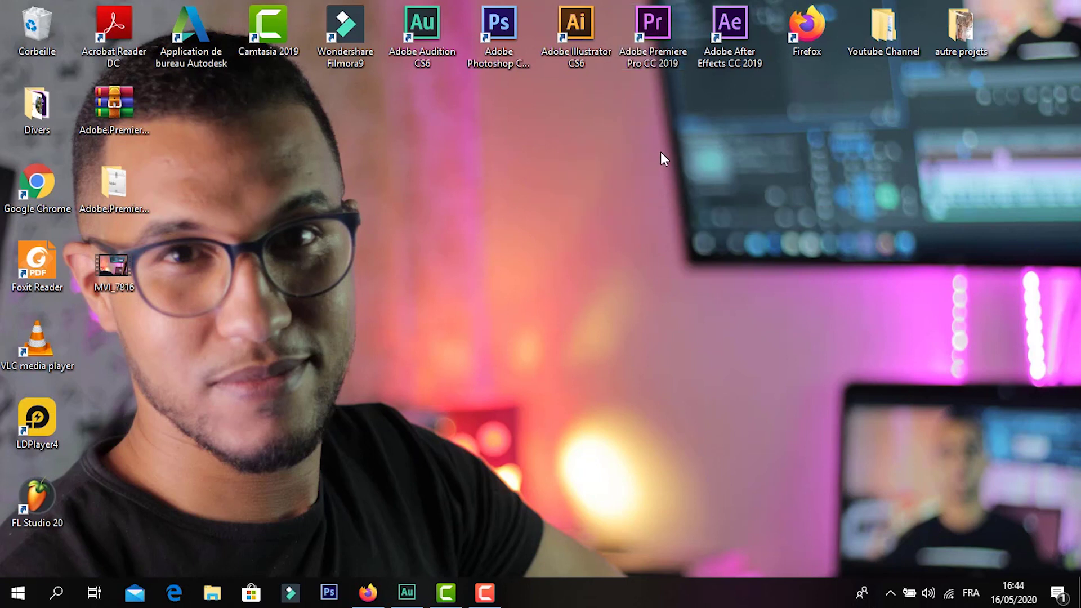
{"action": "left_click_drag", "start_coordinate": [122, 110], "coordinate": [507, 186]}
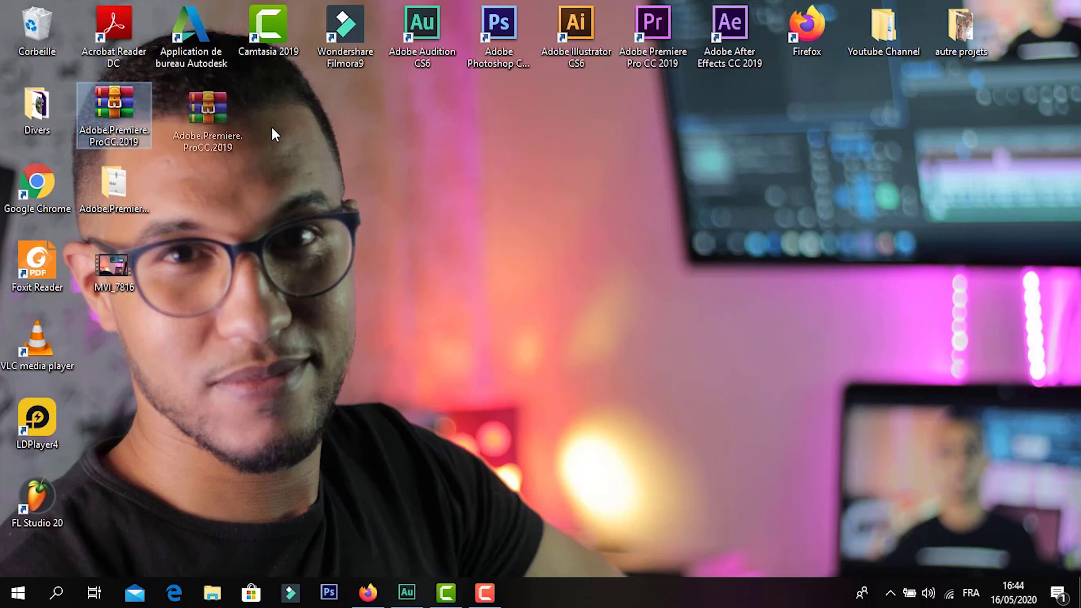
{"action": "left_click_drag", "start_coordinate": [598, 121], "coordinate": [431, 242]}
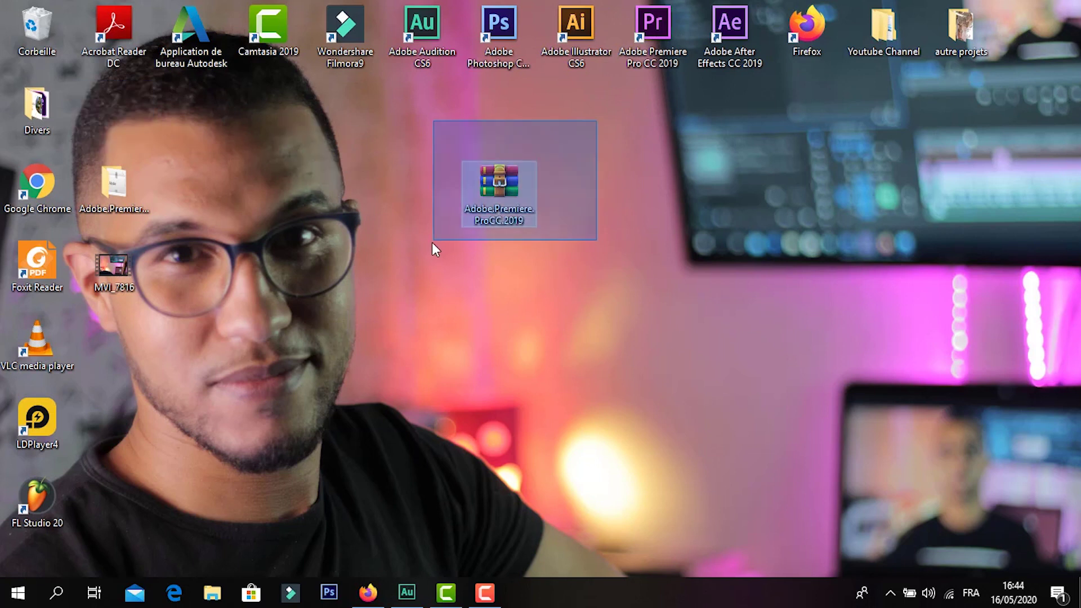
{"action": "left_click_drag", "start_coordinate": [500, 192], "coordinate": [115, 117]}
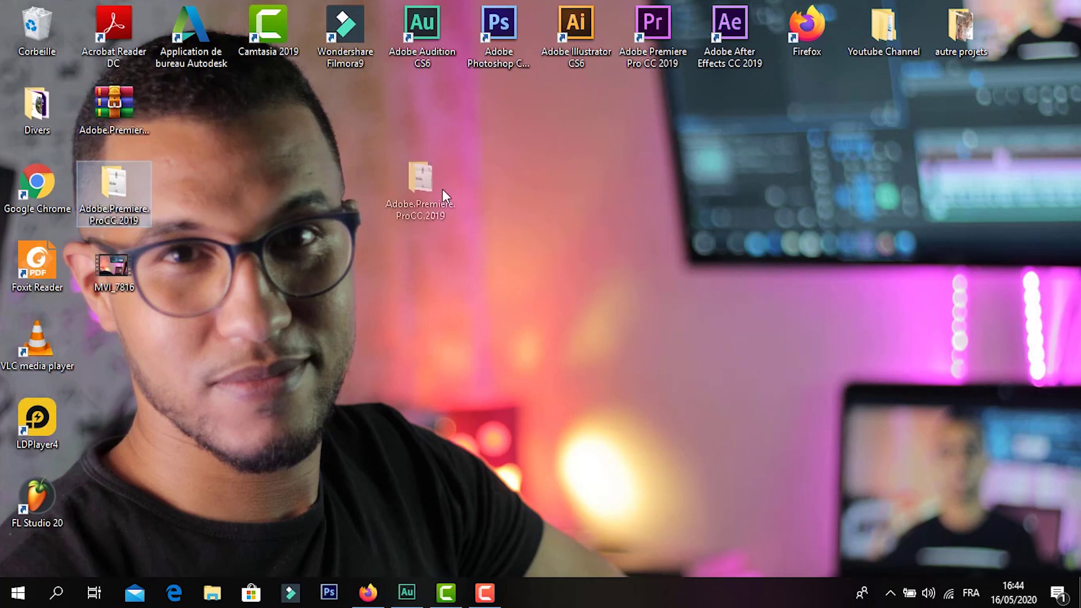
- Inspect and close the Adobe.Premiere.ProCC.2019 folder, restore the icons, and launch Premiere Pro CC 2019
{"action": "left_click_drag", "start_coordinate": [119, 194], "coordinate": [577, 185]}
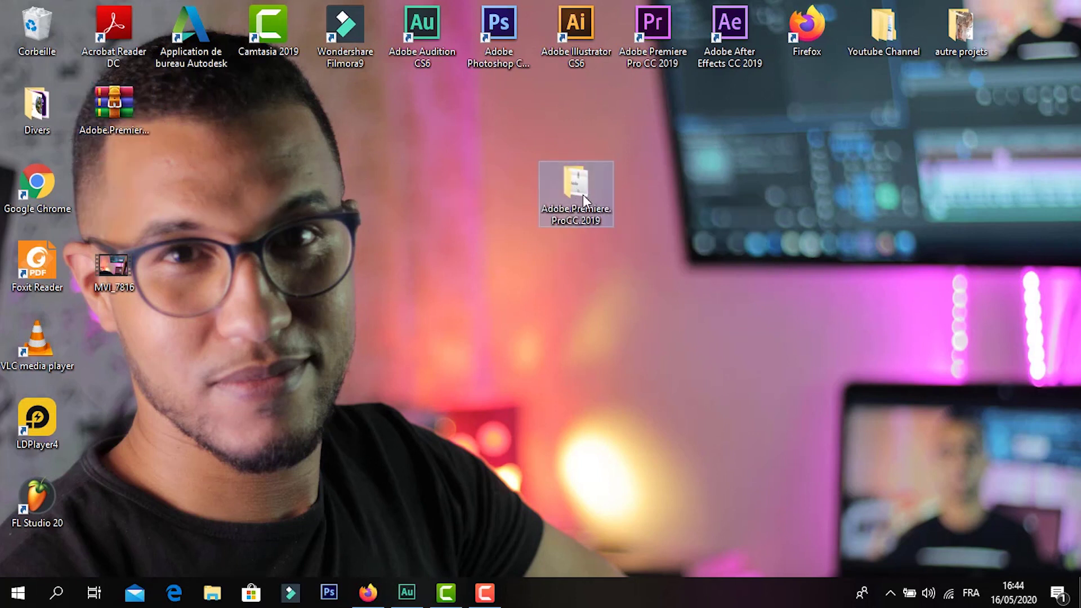
{"action": "double_click", "coordinate": [583, 185]}
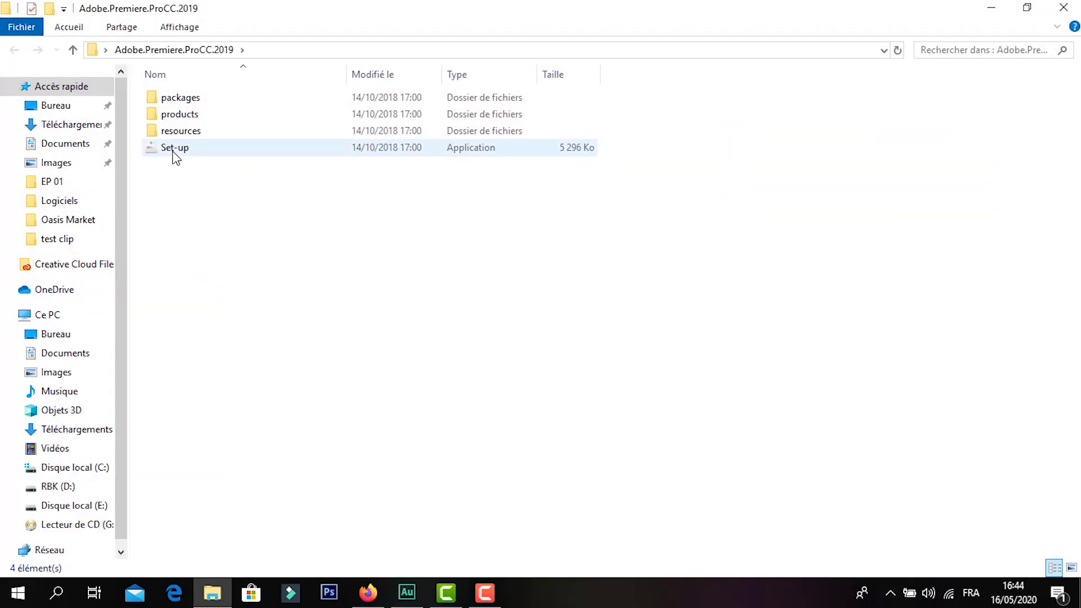
{"action": "left_click", "coordinate": [175, 154]}
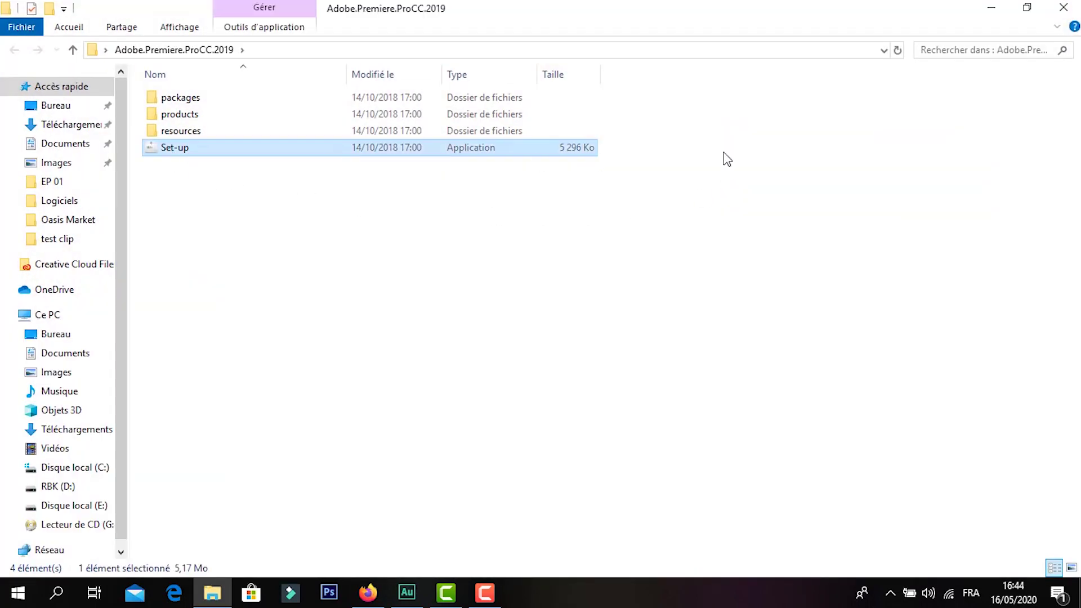
{"action": "left_click", "coordinate": [1064, 7]}
{"action": "left_click_drag", "start_coordinate": [543, 204], "coordinate": [107, 198]}
{"action": "left_click", "coordinate": [380, 157]}
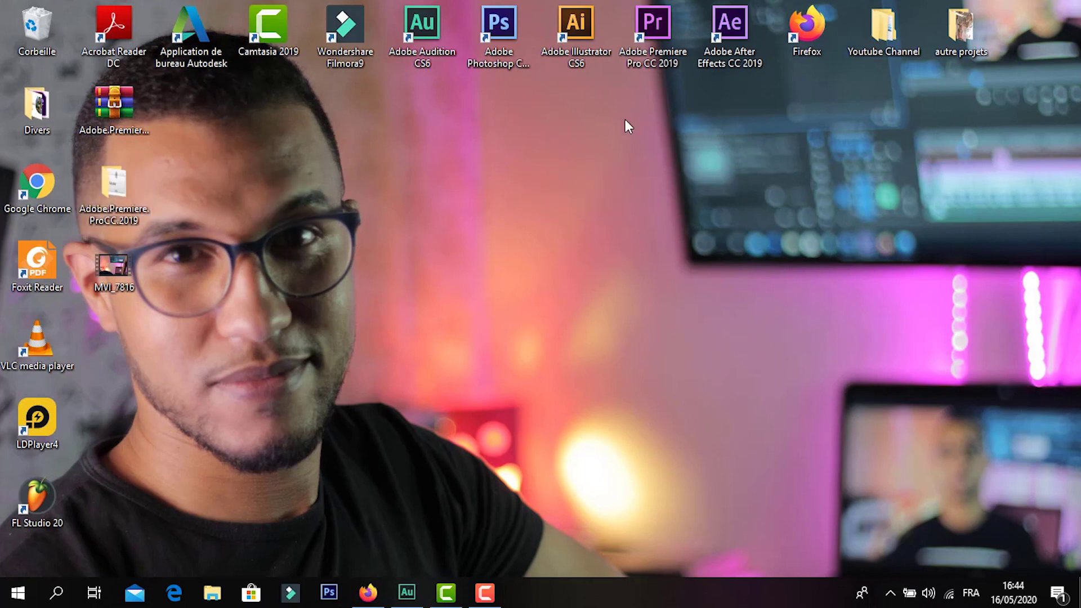
{"action": "left_click_drag", "start_coordinate": [647, 25], "coordinate": [544, 167]}
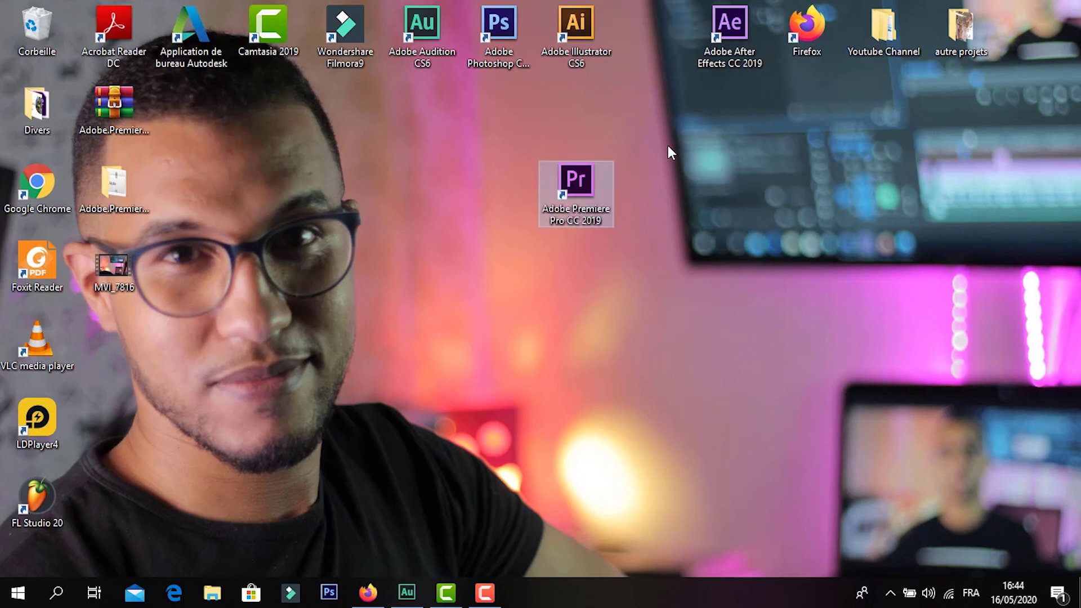
{"action": "double_click", "coordinate": [611, 186]}
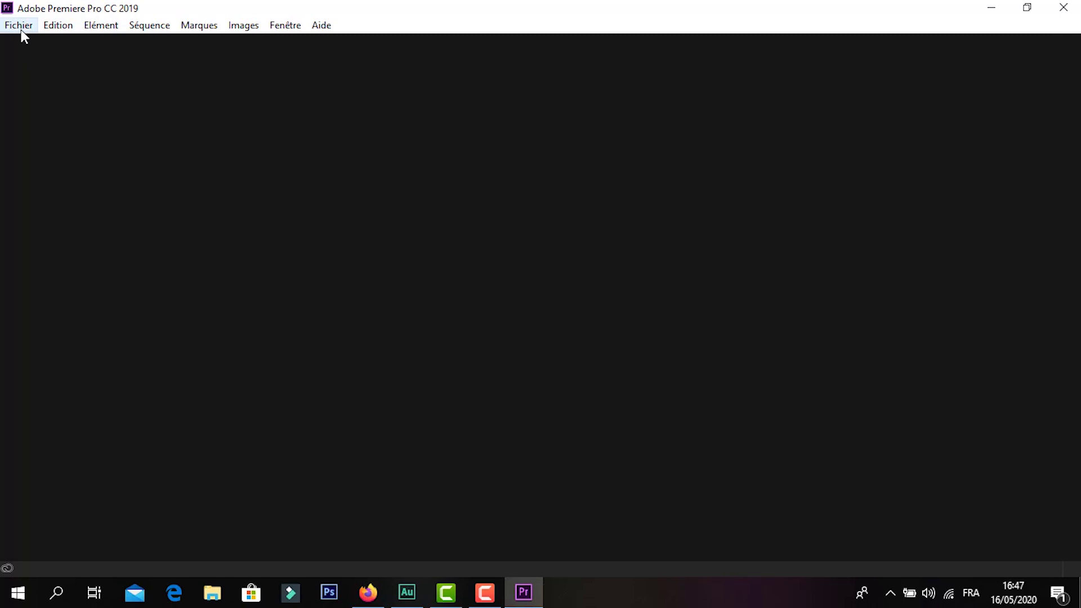
- Create the untitled project Sans titre in the Bureau folder, then bring up the console with Ctrl+F12
{"action": "left_click", "coordinate": [22, 29]}
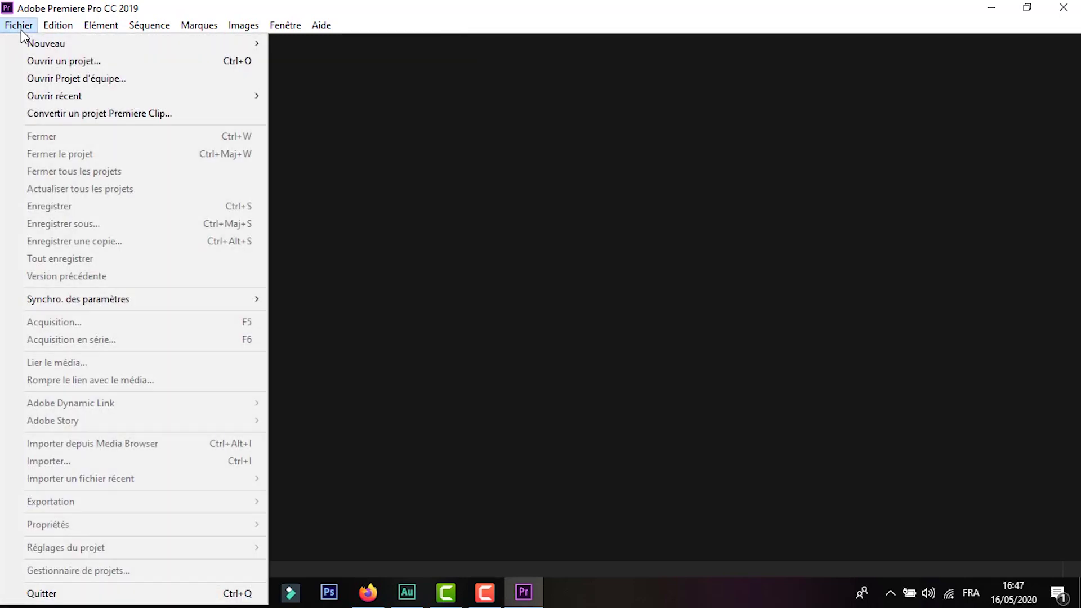
{"action": "mouse_move", "coordinate": [28, 39]}
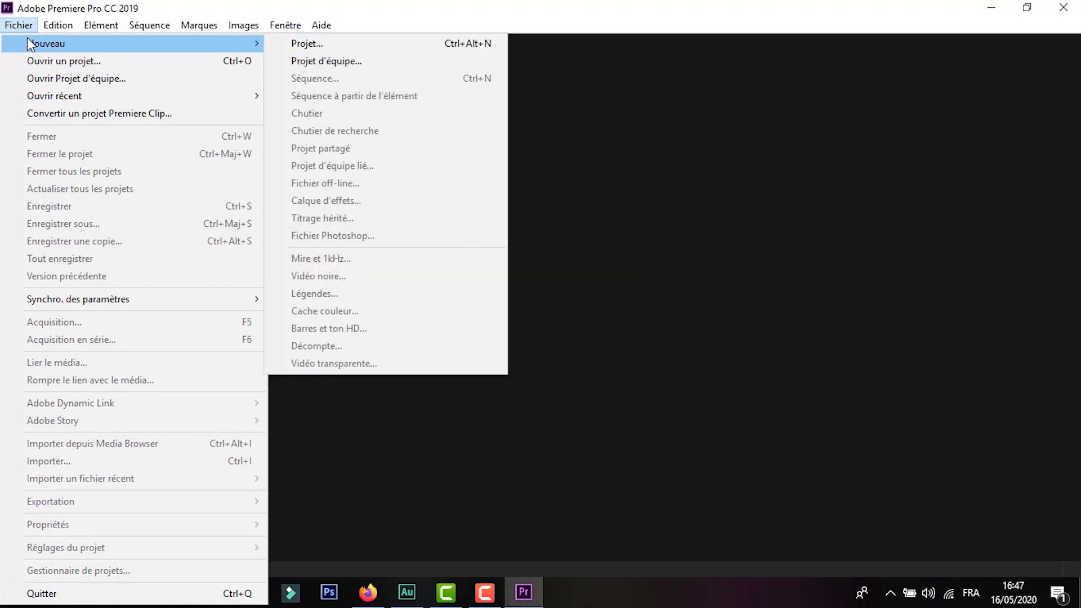
{"action": "left_click", "coordinate": [320, 44]}
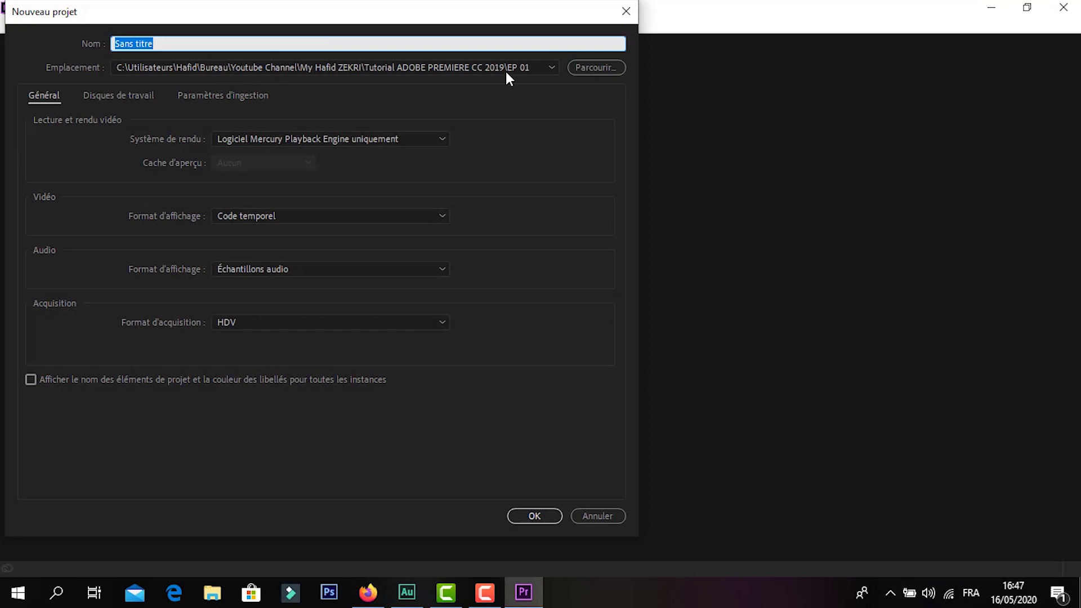
{"action": "left_click", "coordinate": [591, 68]}
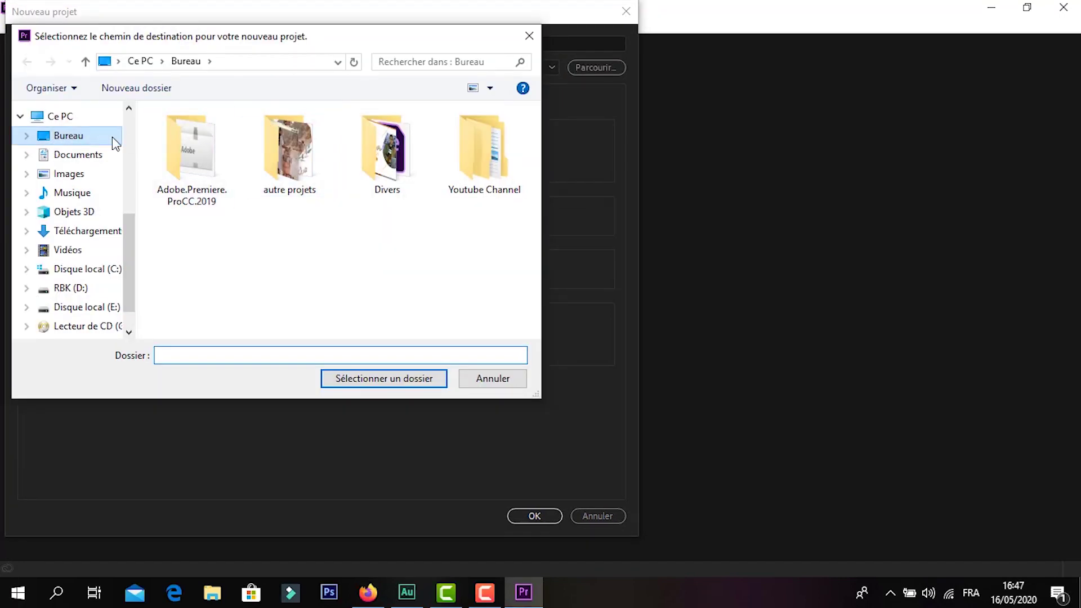
{"action": "left_click", "coordinate": [64, 138]}
{"action": "left_click", "coordinate": [382, 379]}
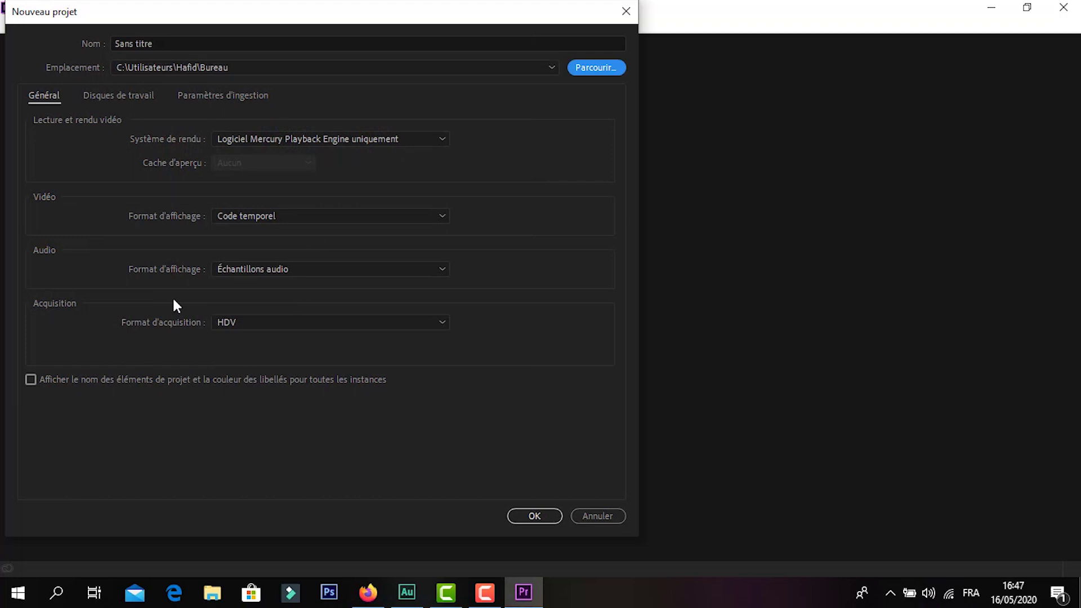
{"action": "left_click", "coordinate": [538, 516]}
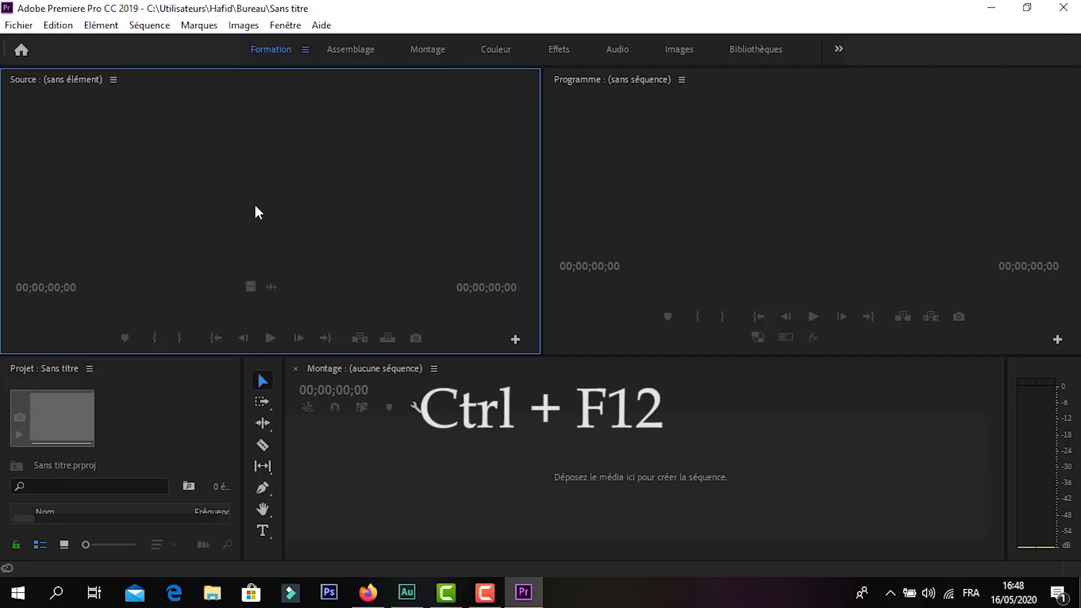
{"action": "key", "text": "ctrl+F12"}
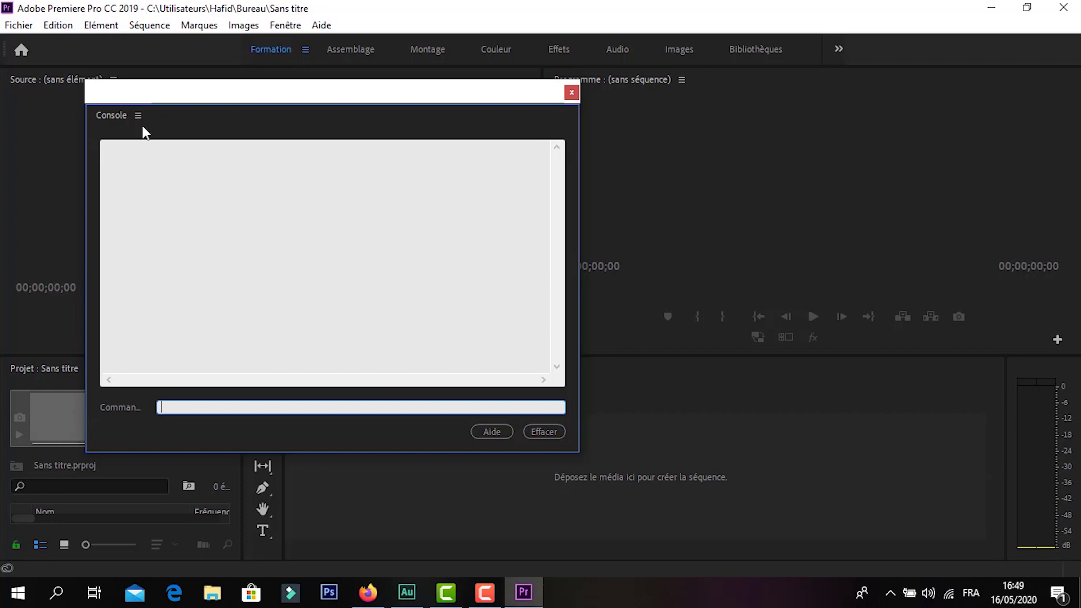
- Switch the console to Debug Database View and browse its true/false settings list
{"action": "left_click", "coordinate": [138, 116]}
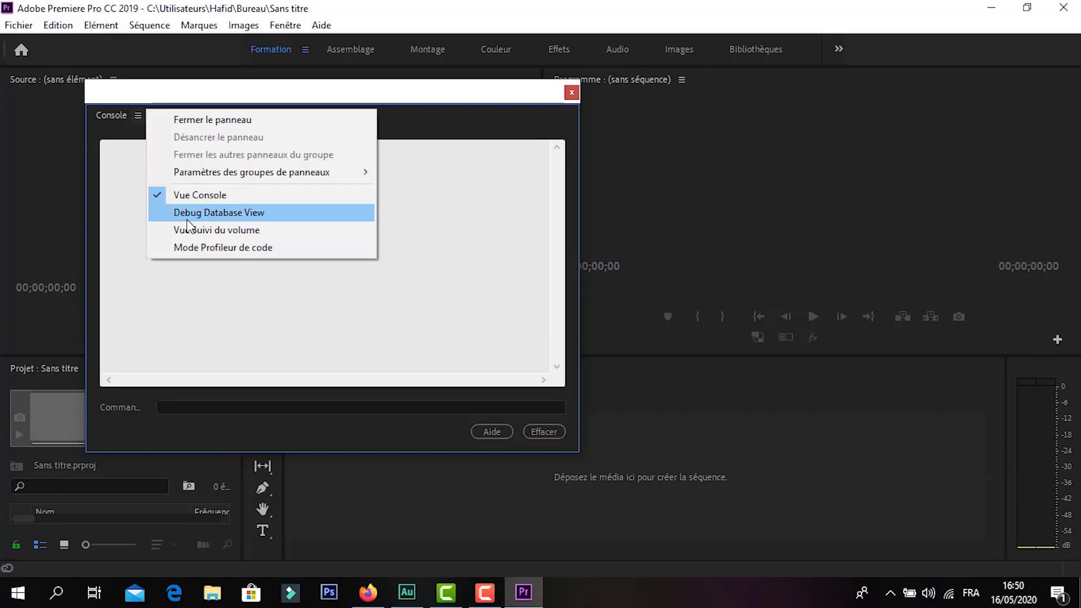
{"action": "left_click", "coordinate": [256, 216]}
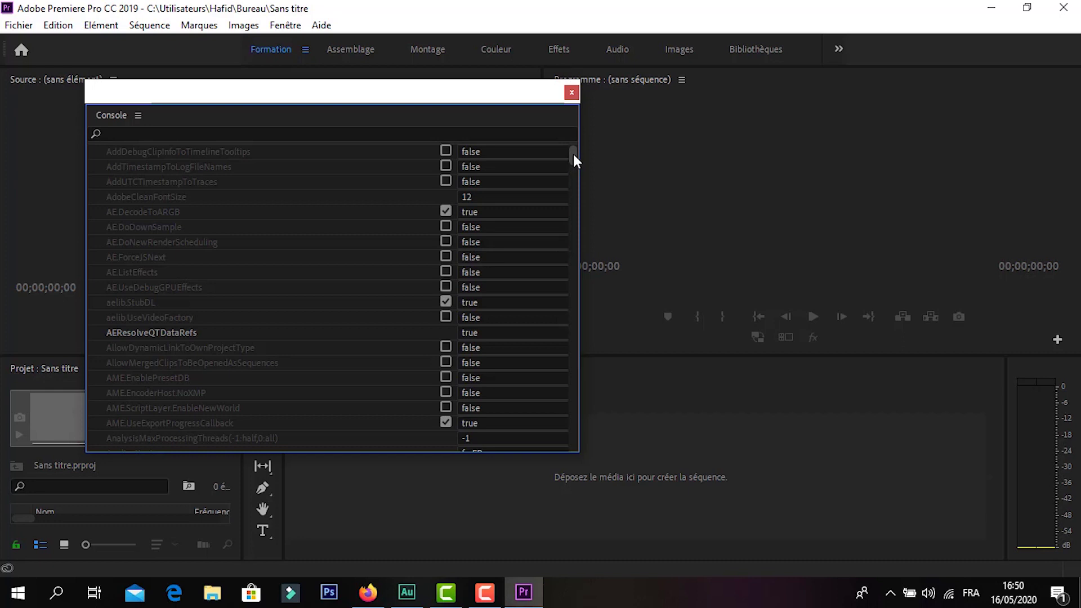
{"action": "scroll", "coordinate": [539, 189], "scroll_direction": "down", "scroll_amount": 1}
{"action": "scroll", "coordinate": [539, 186], "scroll_direction": "down", "scroll_amount": 1}
{"action": "scroll", "coordinate": [538, 189], "scroll_direction": "down", "scroll_amount": 1}
{"action": "scroll", "coordinate": [536, 217], "scroll_direction": "down", "scroll_amount": 1}
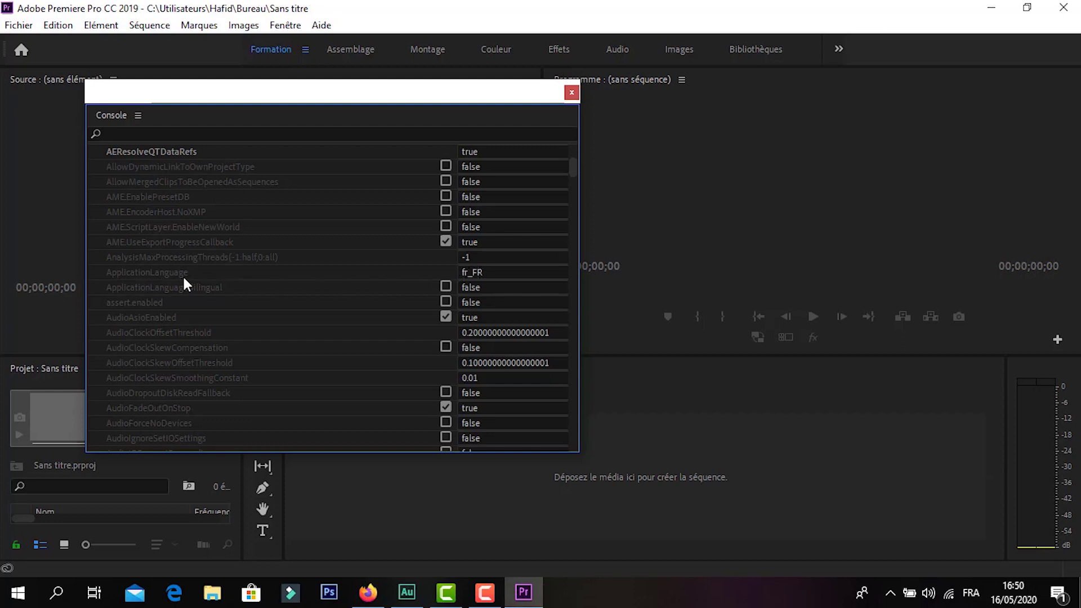
{"action": "scroll", "coordinate": [513, 246], "scroll_direction": "down", "scroll_amount": 2}
{"action": "scroll", "coordinate": [517, 242], "scroll_direction": "down", "scroll_amount": 2}
{"action": "scroll", "coordinate": [515, 244], "scroll_direction": "up", "scroll_amount": 1}
{"action": "scroll", "coordinate": [508, 253], "scroll_direction": "up", "scroll_amount": 3}
{"action": "scroll", "coordinate": [508, 253], "scroll_direction": "up", "scroll_amount": 1}
{"action": "left_click", "coordinate": [136, 134]}
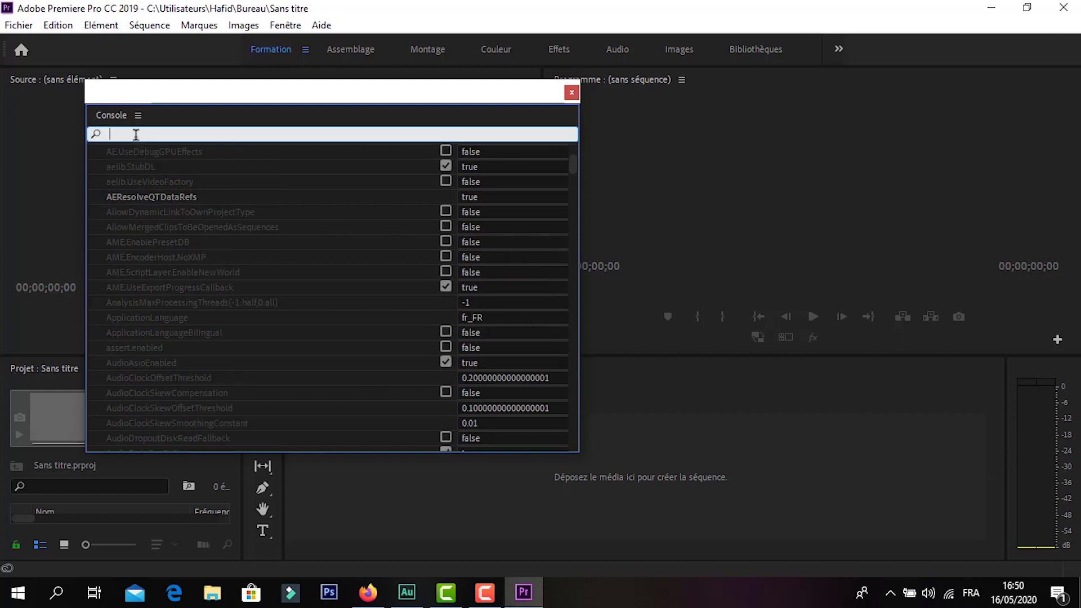
- Filter the settings with 'APAON', change ApplicationLanguage from fr_FR to en_EN, and close the console
{"action": "type", "text": "AP"}
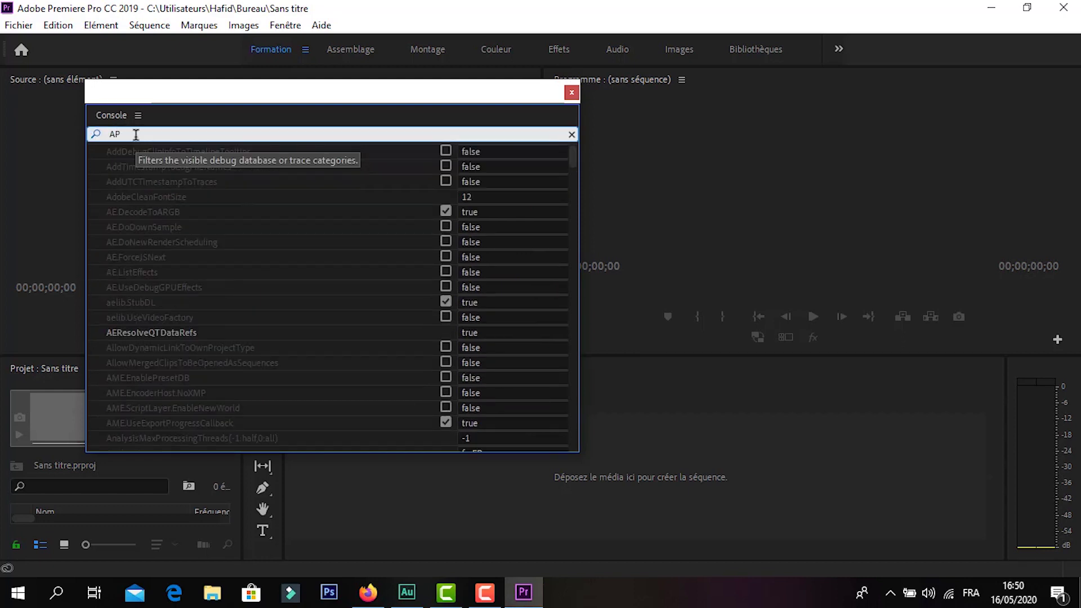
{"action": "type", "text": "ATION"}
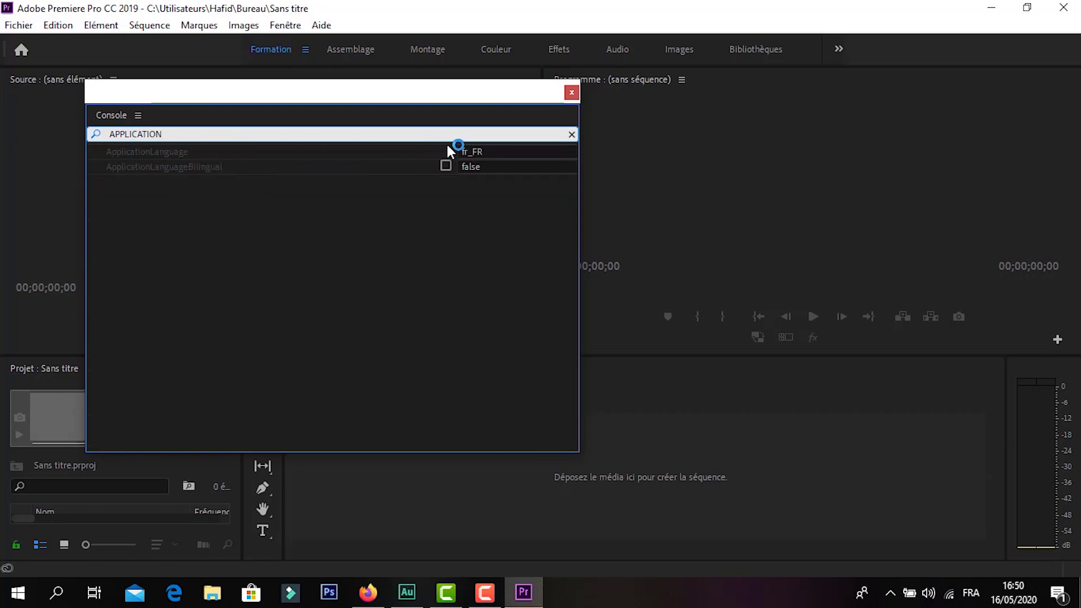
{"action": "left_click", "coordinate": [498, 151]}
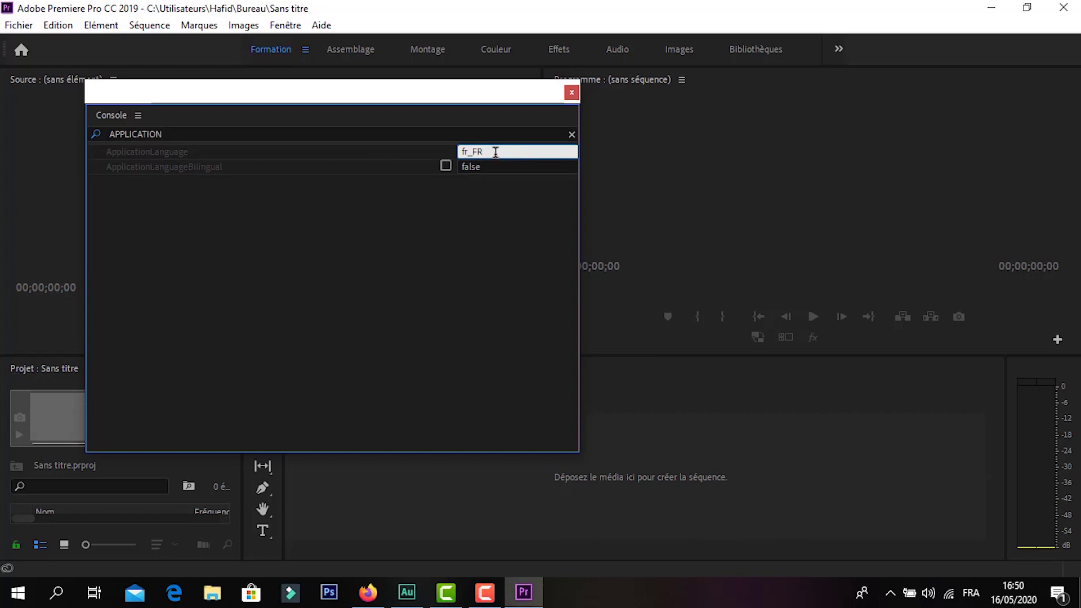
{"action": "key", "text": "BackSpace"}
{"action": "key", "text": "BackSpace"}
{"action": "key", "text": "BackSpace"}
{"action": "key", "text": "BackSpace"}
{"action": "key", "text": "BackSpace"}
{"action": "type", "text": "en"}
{"action": "type", "text": "_"}
{"action": "type", "text": "EN"}
{"action": "left_click", "coordinate": [571, 92]}
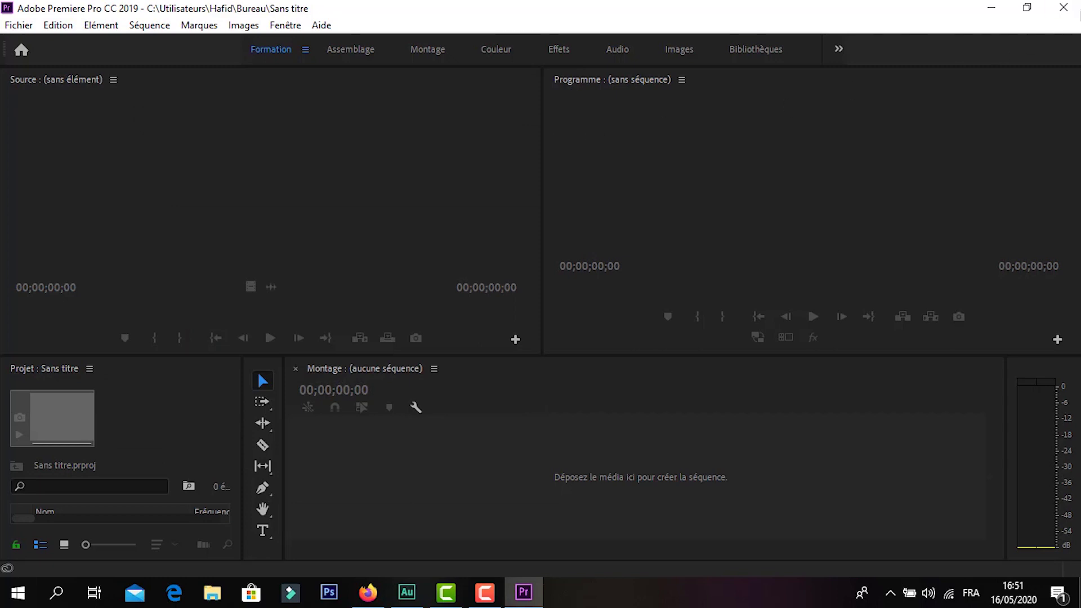
- Quit Premiere Pro and relaunch it from the desktop shortcut so it starts in English
{"action": "left_click", "coordinate": [1066, 9]}
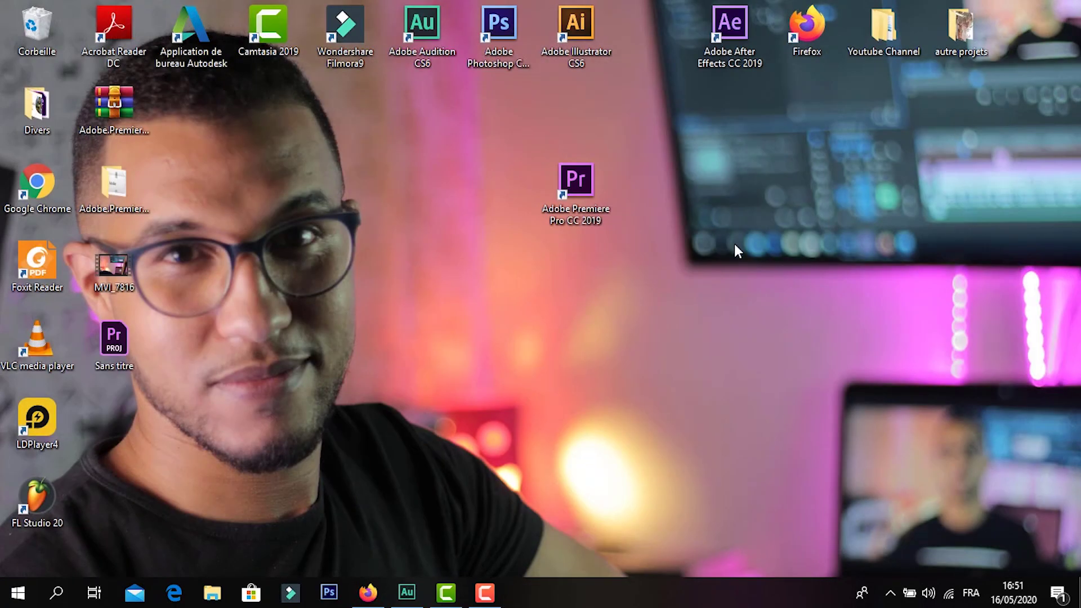
{"action": "left_click_drag", "start_coordinate": [656, 133], "coordinate": [568, 234]}
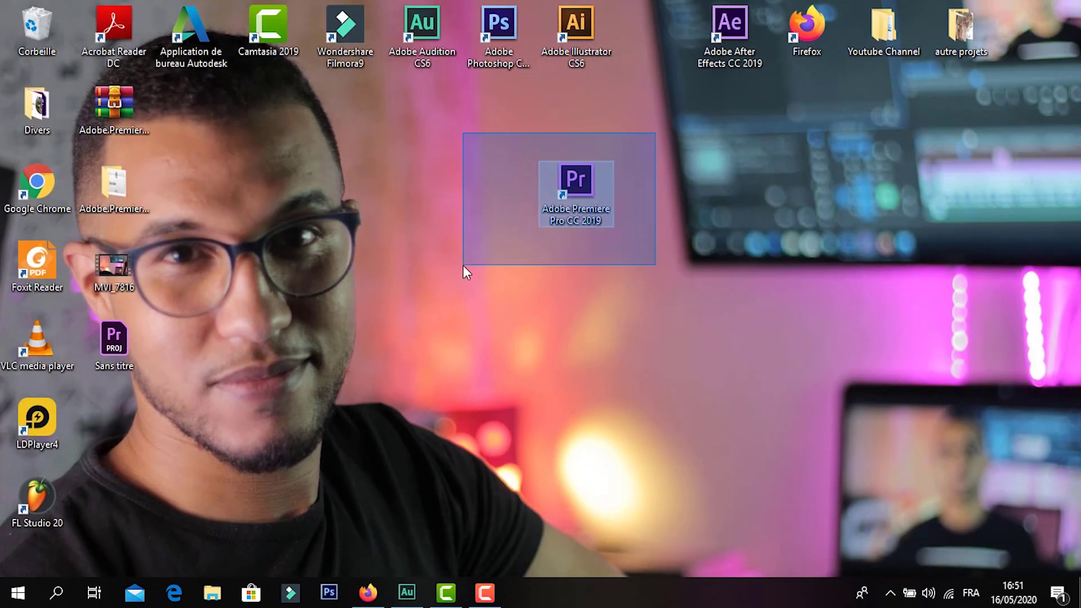
{"action": "left_click_drag", "start_coordinate": [660, 139], "coordinate": [490, 274]}
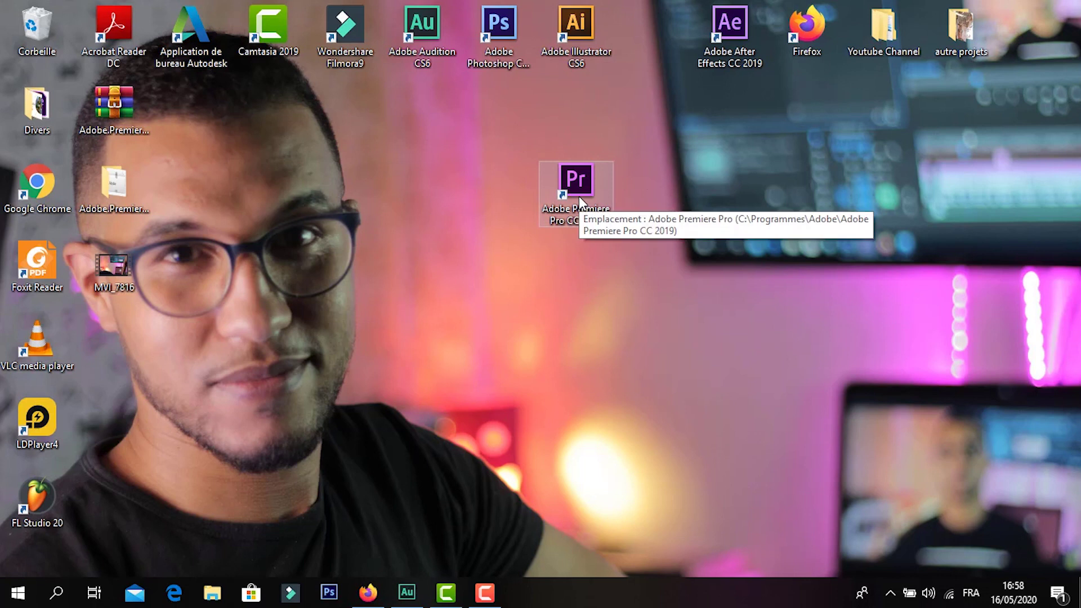
{"action": "double_click", "coordinate": [588, 197]}
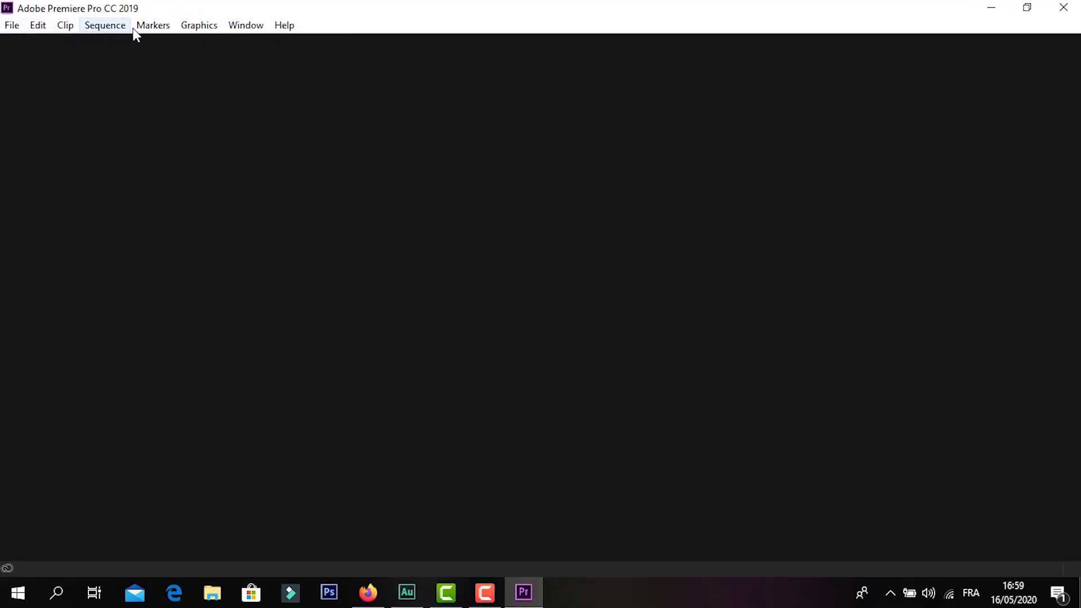
- Start a new project and name it TUTORIAL 01
{"action": "left_click", "coordinate": [11, 25]}
{"action": "mouse_move", "coordinate": [9, 43]}
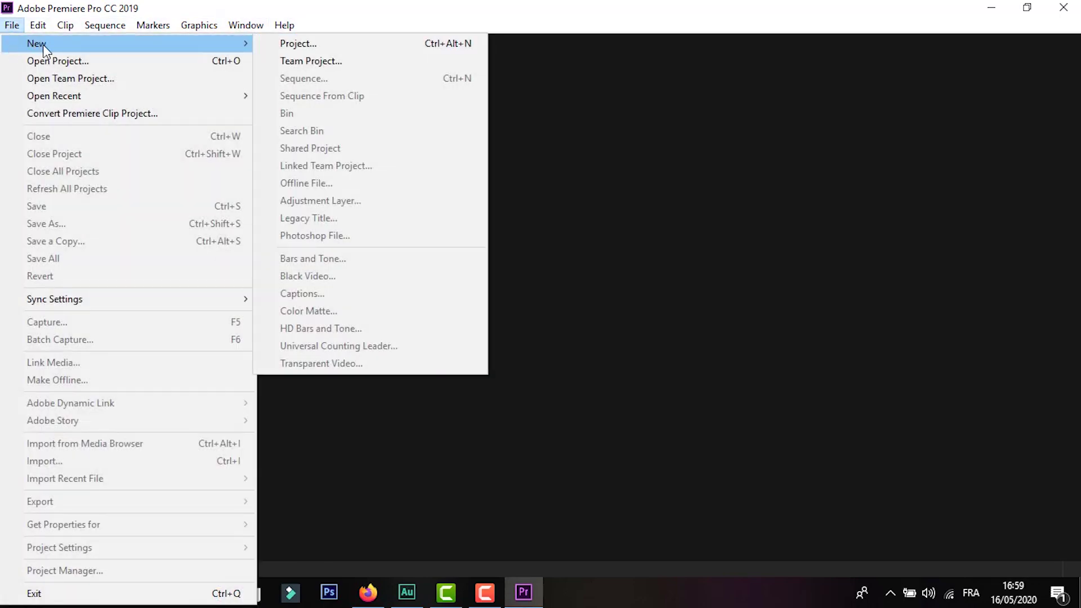
{"action": "left_click", "coordinate": [345, 48]}
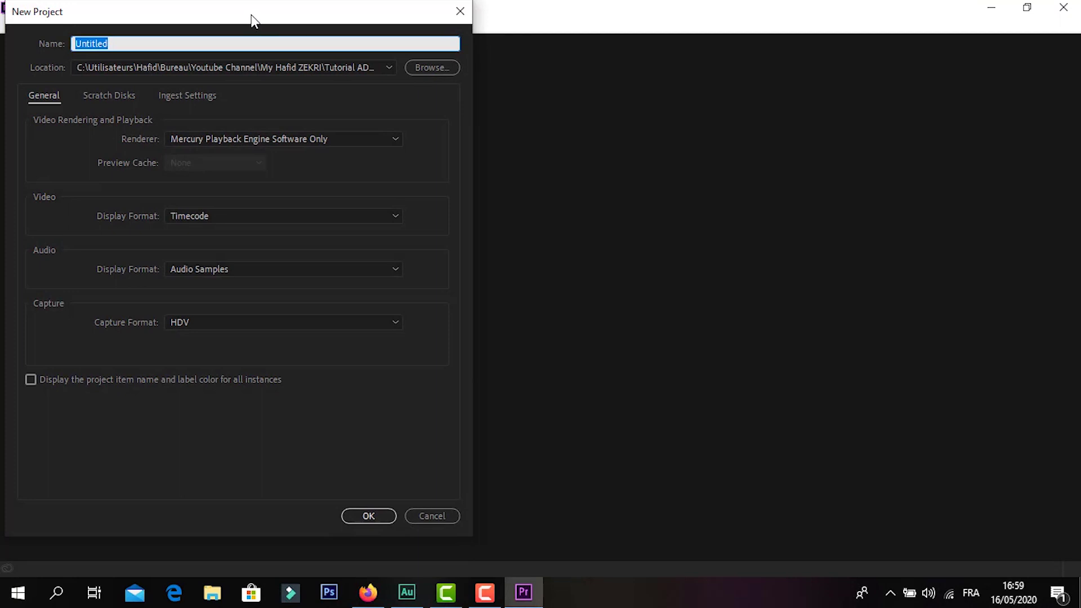
{"action": "left_click_drag", "start_coordinate": [251, 15], "coordinate": [562, 43]}
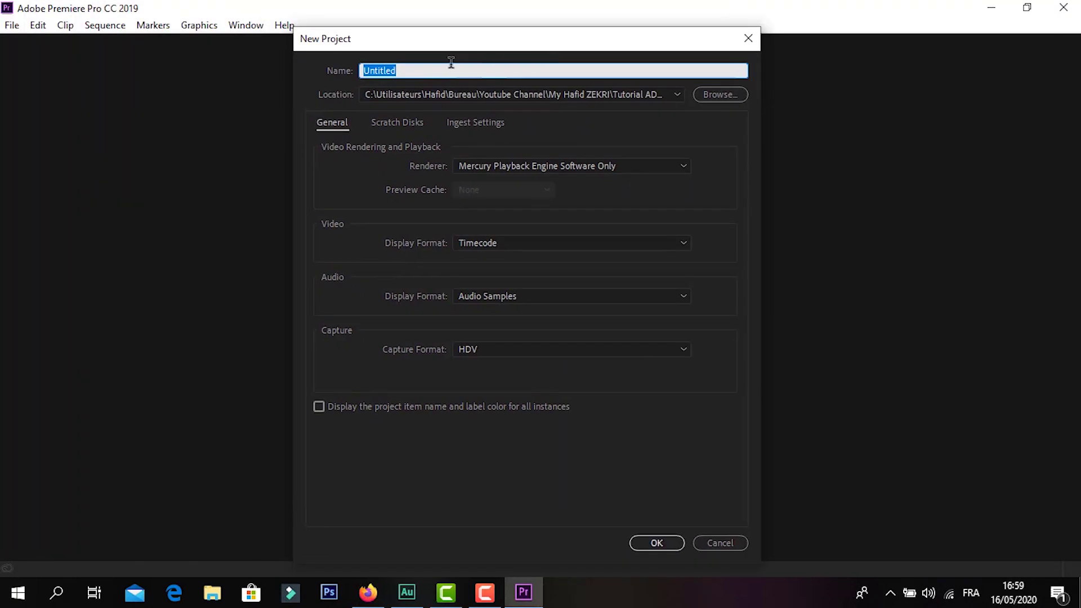
{"action": "type", "text": "TUTORIAL 01"}
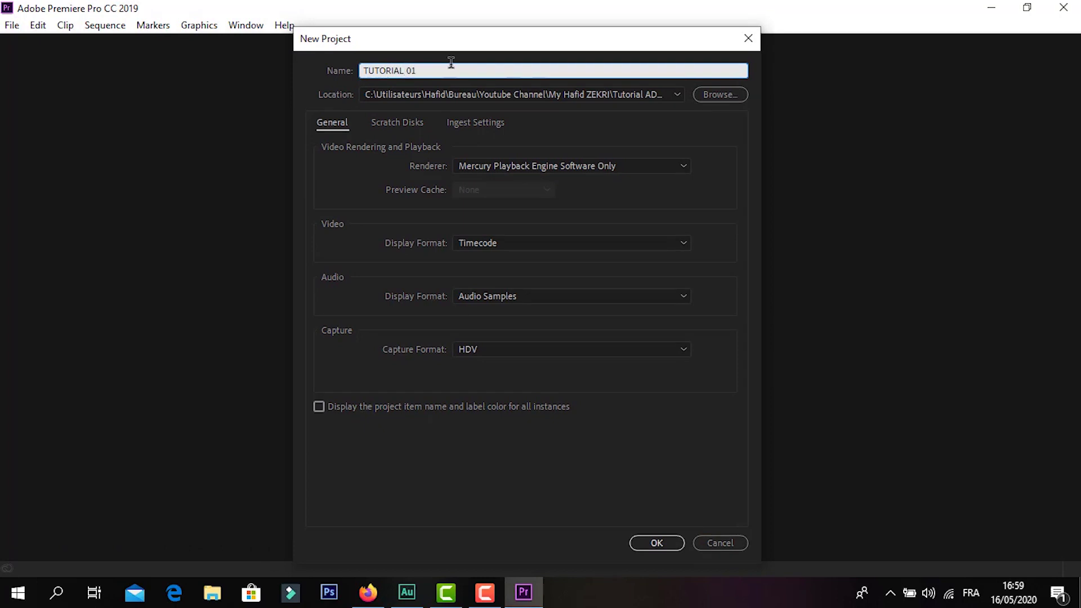
- Set Bureau as the project location, keep HDV capture format, and create the project
{"action": "left_click", "coordinate": [720, 98]}
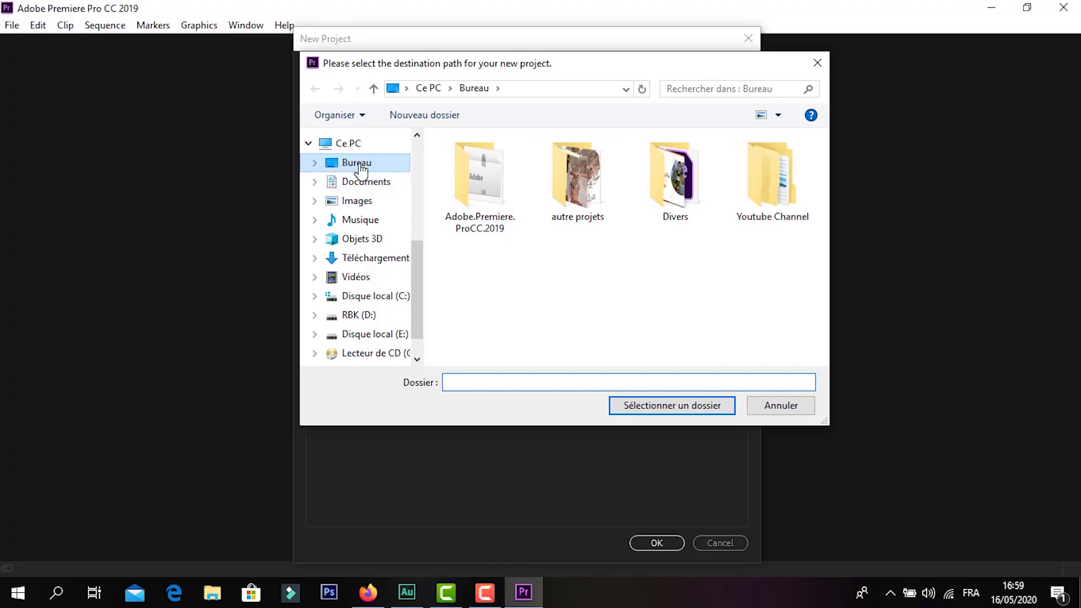
{"action": "left_click", "coordinate": [357, 163]}
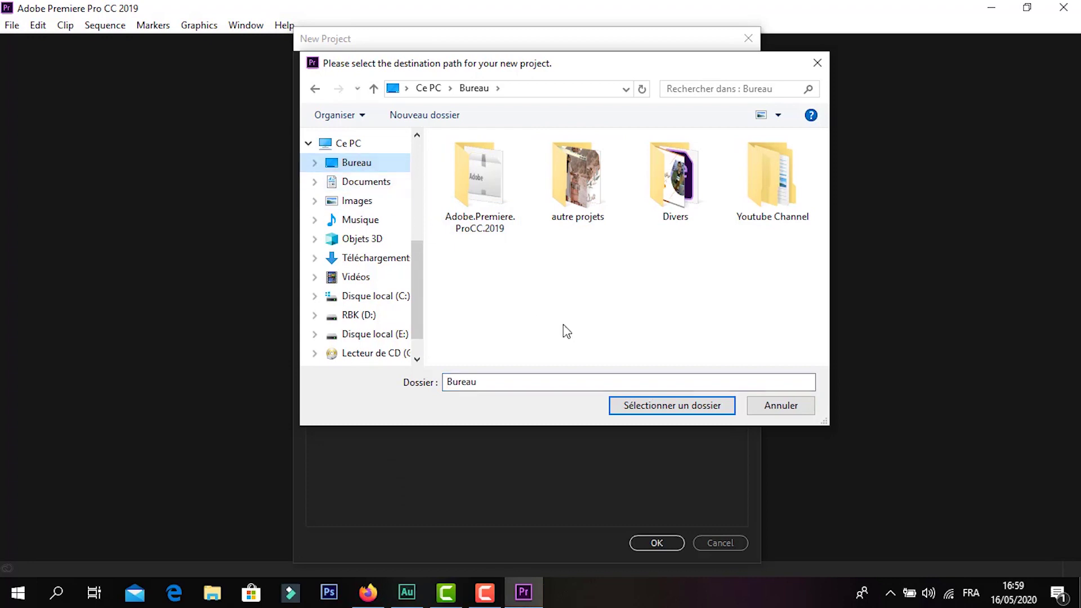
{"action": "left_click", "coordinate": [642, 416]}
{"action": "left_click", "coordinate": [503, 349]}
{"action": "left_click", "coordinate": [484, 385]}
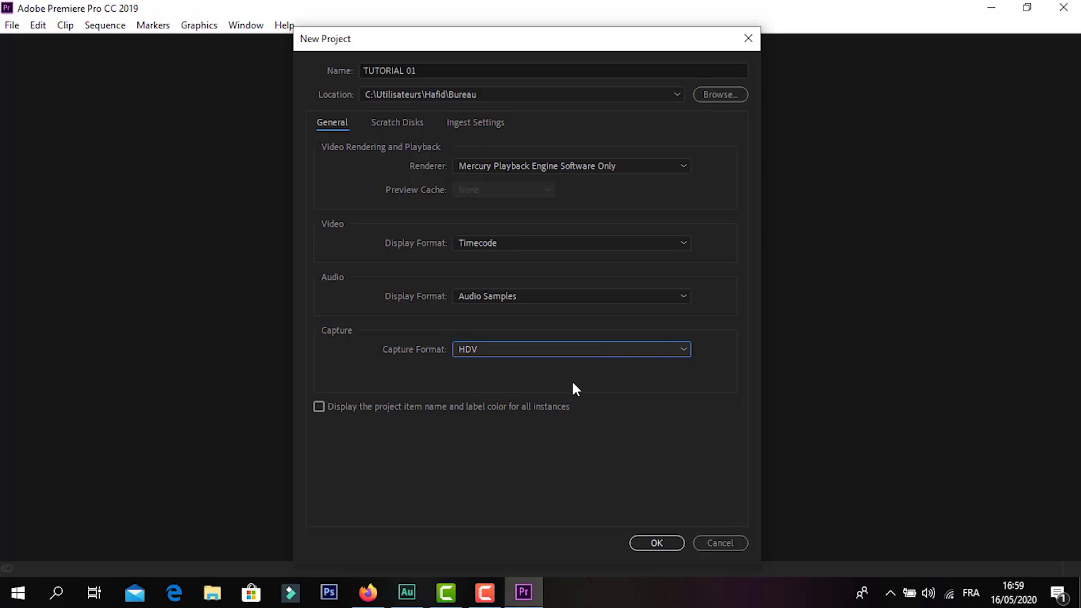
{"action": "left_click", "coordinate": [655, 544]}
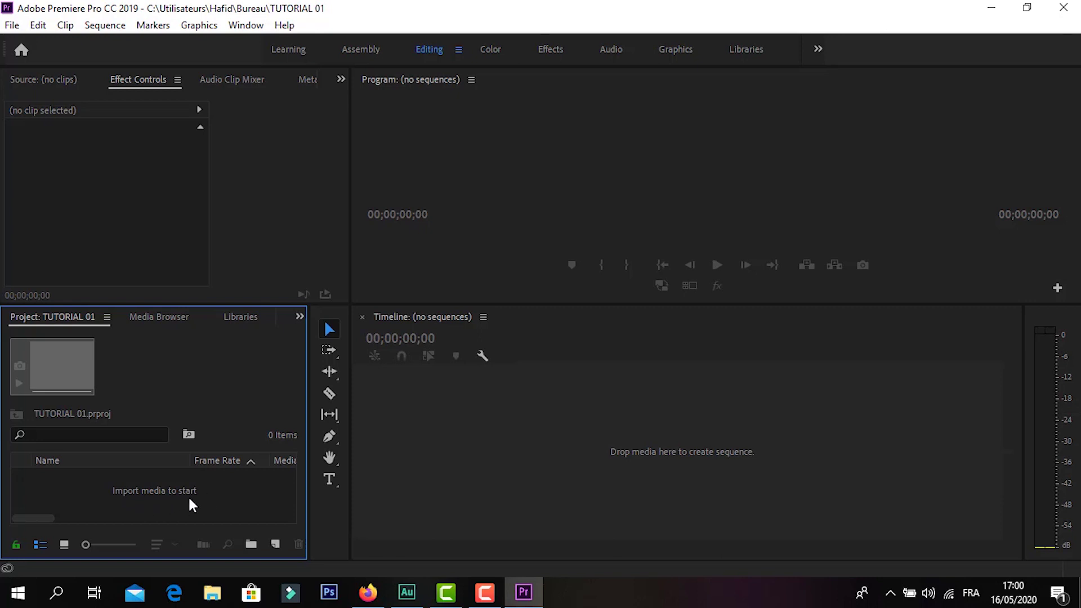
- Bring up the Import browser from the Project panel and cancel without importing anything
{"action": "double_click", "coordinate": [156, 492]}
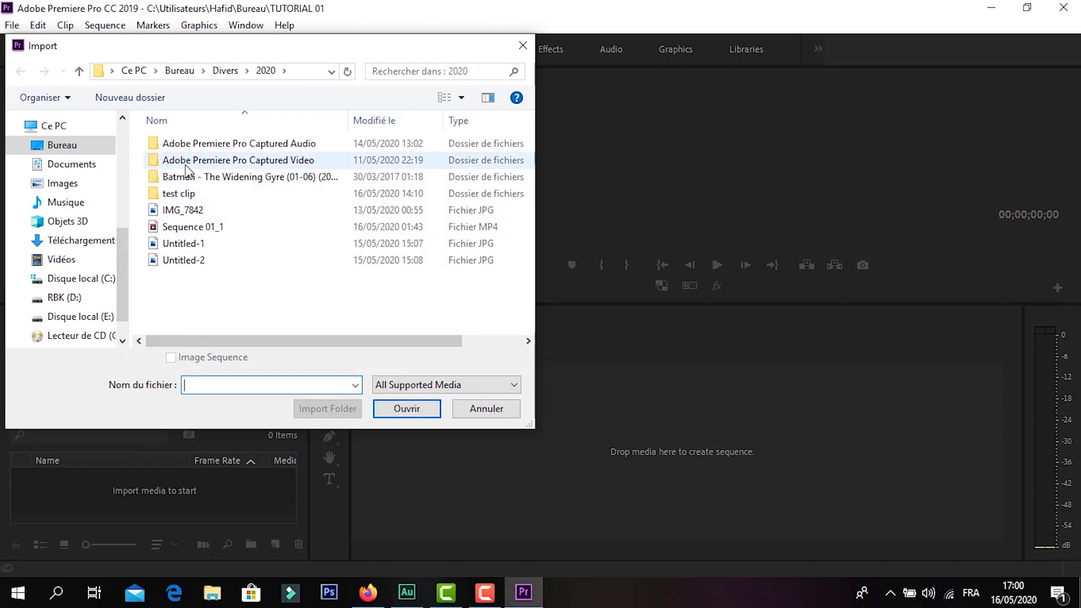
{"action": "left_click", "coordinate": [508, 410]}
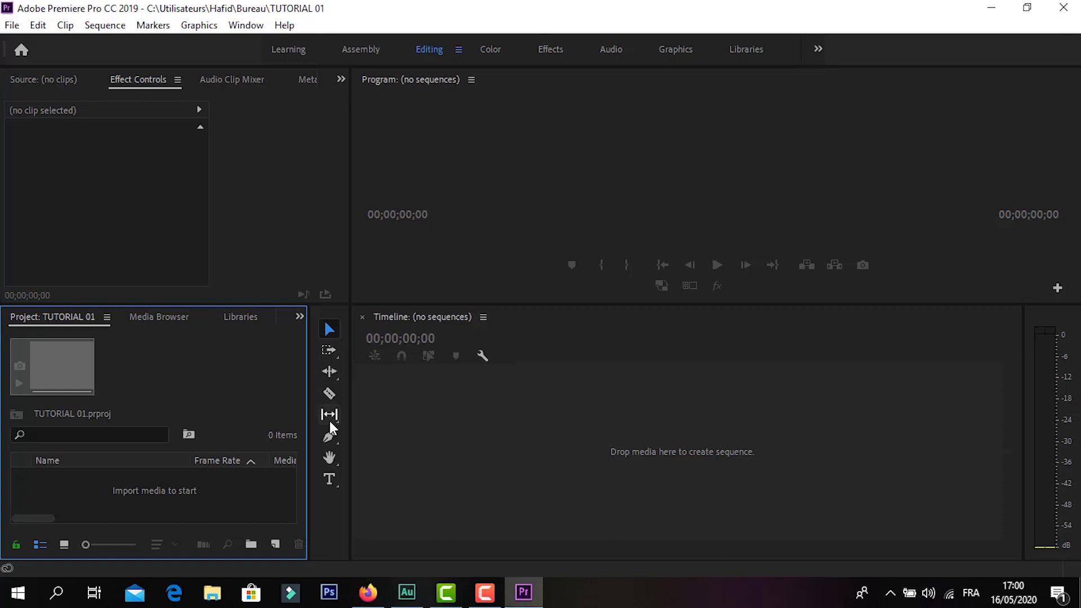
{"action": "left_click", "coordinate": [330, 395]}
{"action": "left_click", "coordinate": [331, 330]}
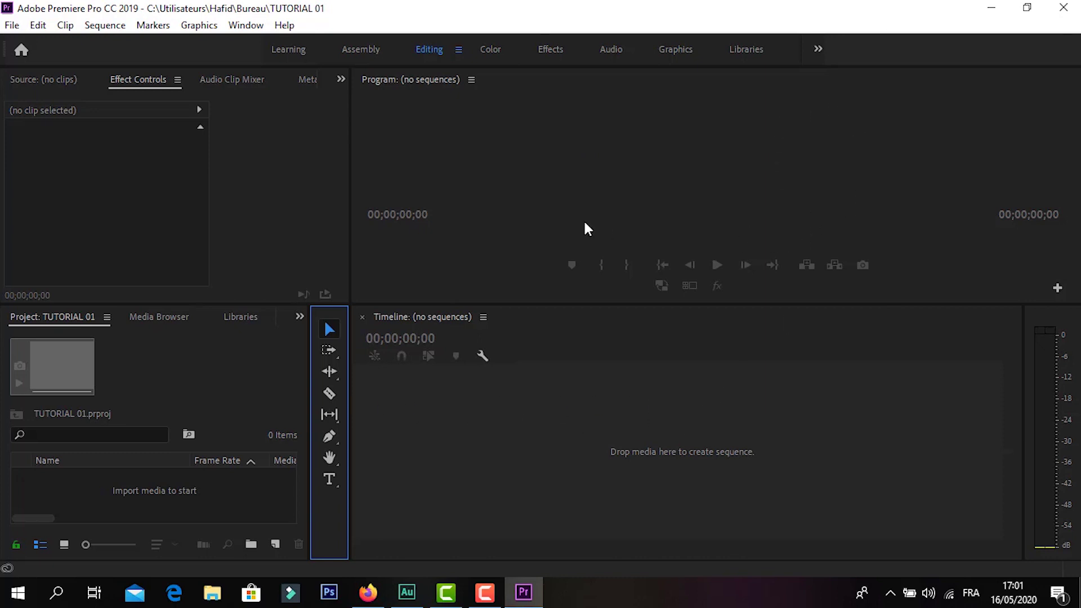
{"action": "left_click", "coordinate": [16, 82]}
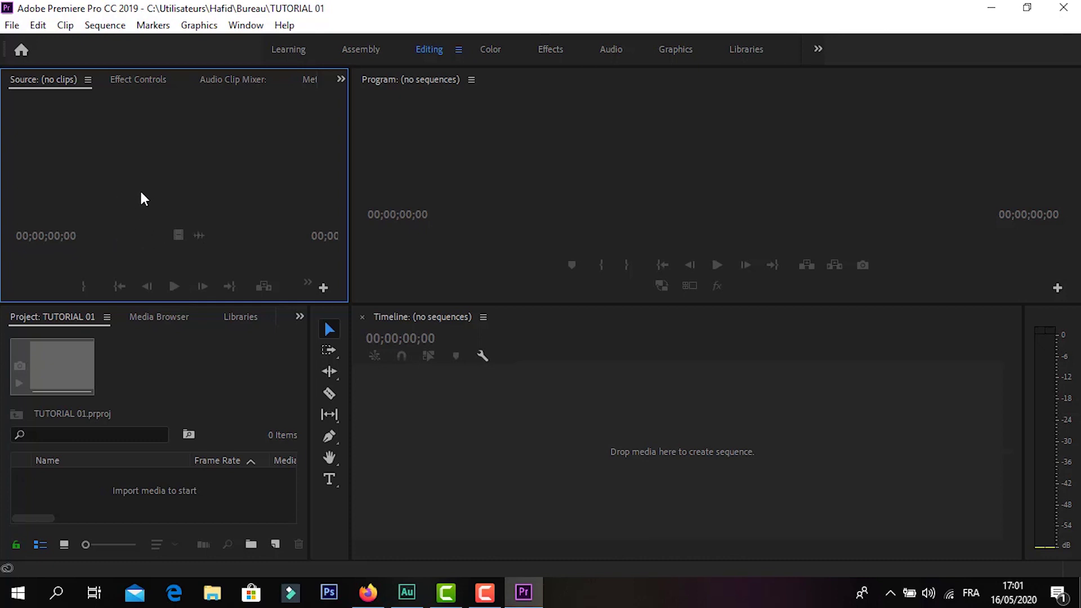
{"action": "left_click", "coordinate": [131, 80]}
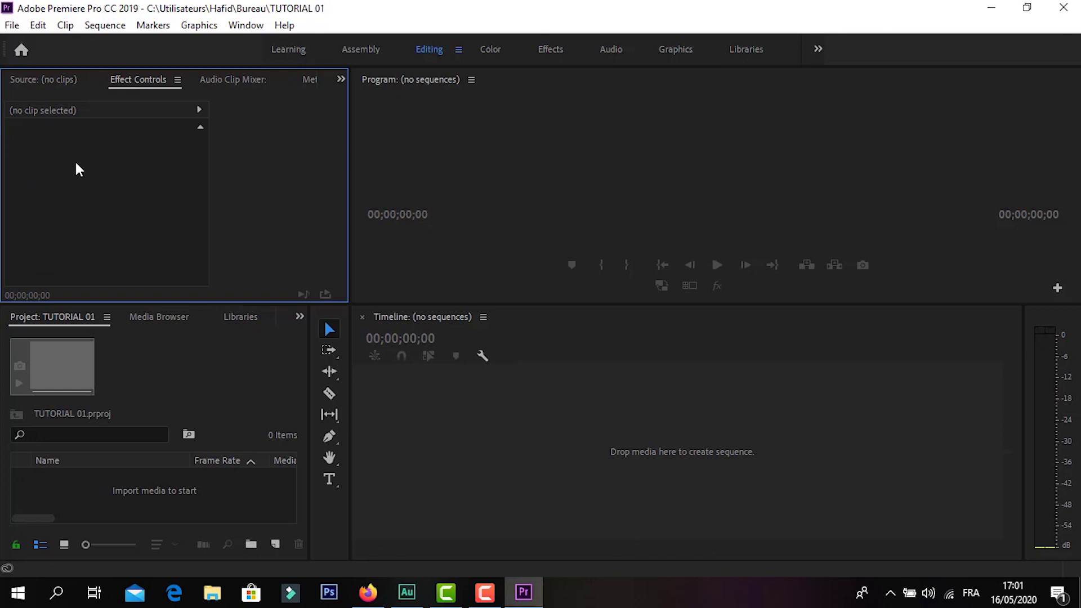
{"action": "left_click", "coordinate": [238, 82]}
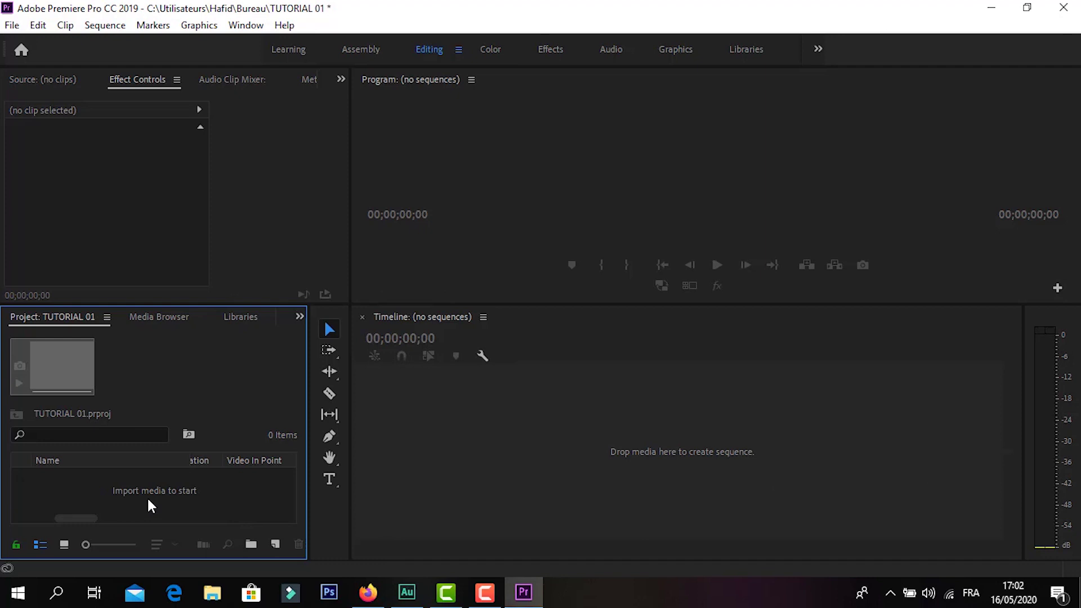
{"action": "right_click", "coordinate": [188, 504]}
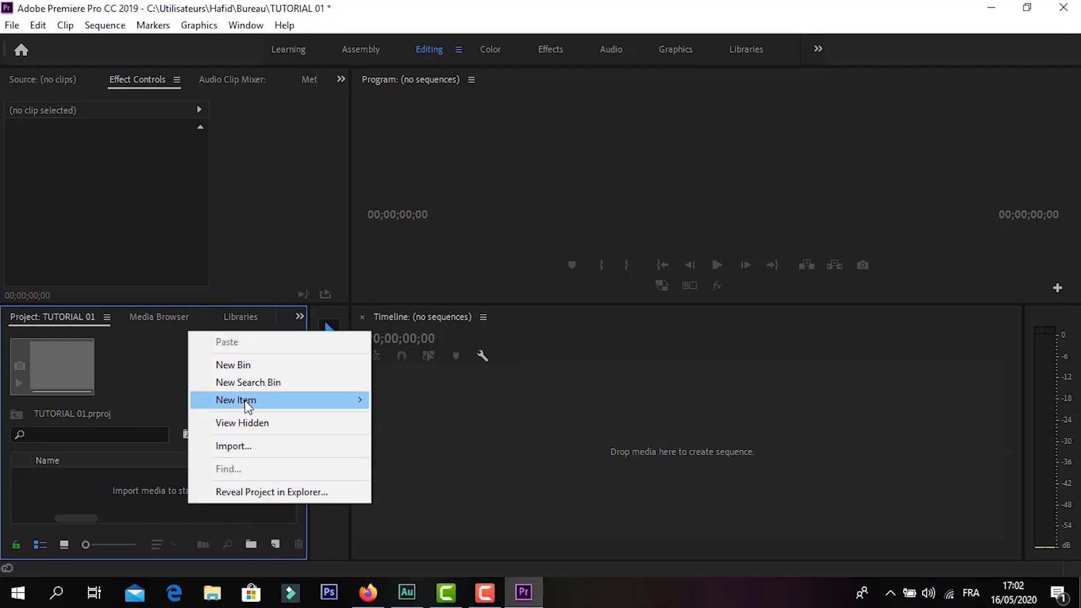
- Create a new sequence from the Digital SLR > 1080p > DSLR 1080p24 preset named TUTO 01
{"action": "mouse_move", "coordinate": [248, 405]}
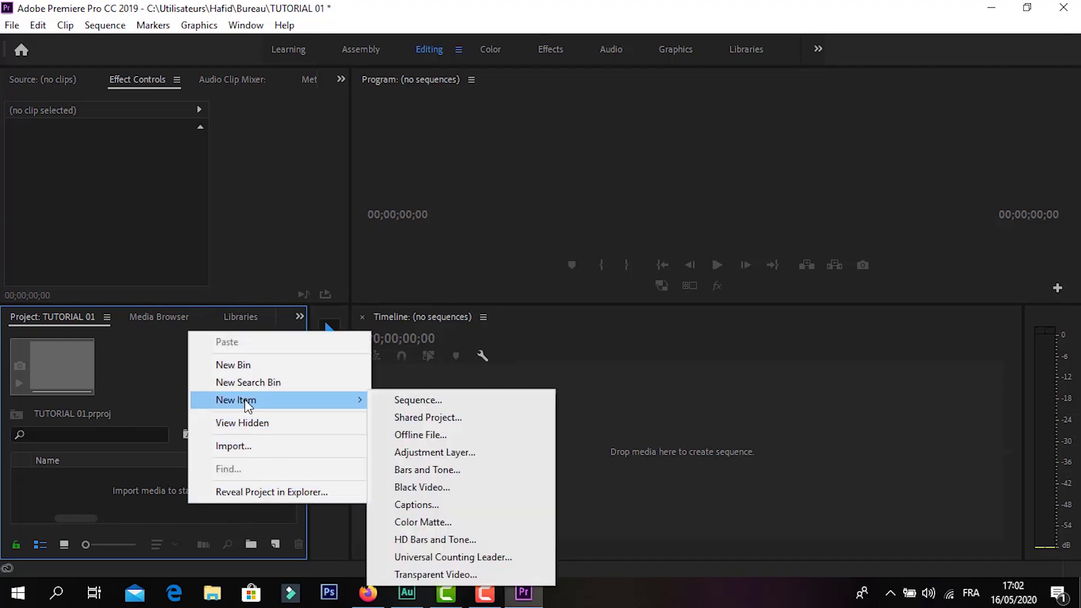
{"action": "left_click", "coordinate": [429, 401]}
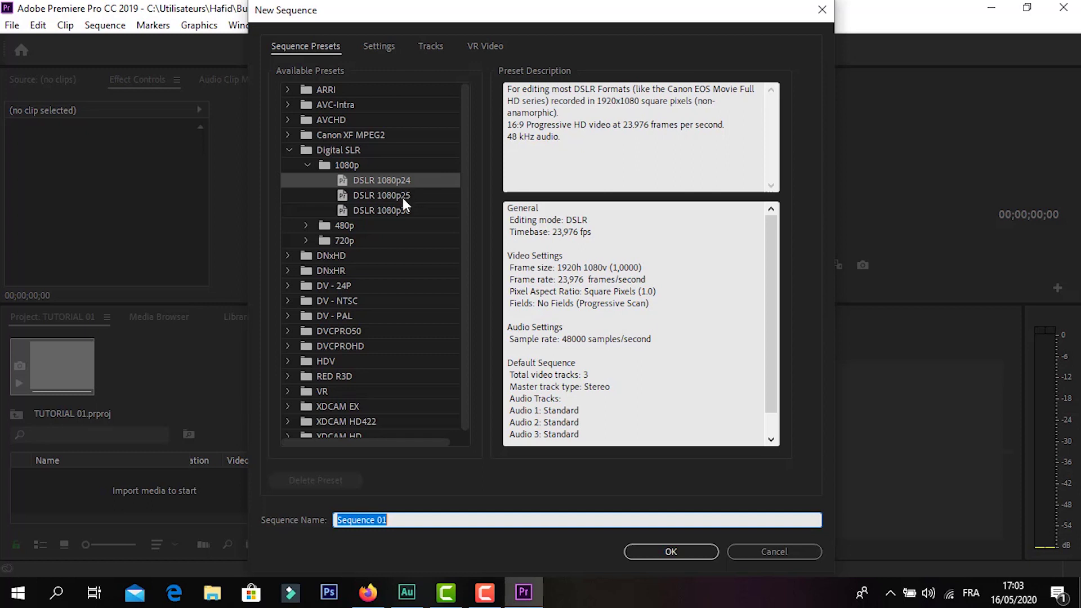
{"action": "left_click", "coordinate": [401, 198]}
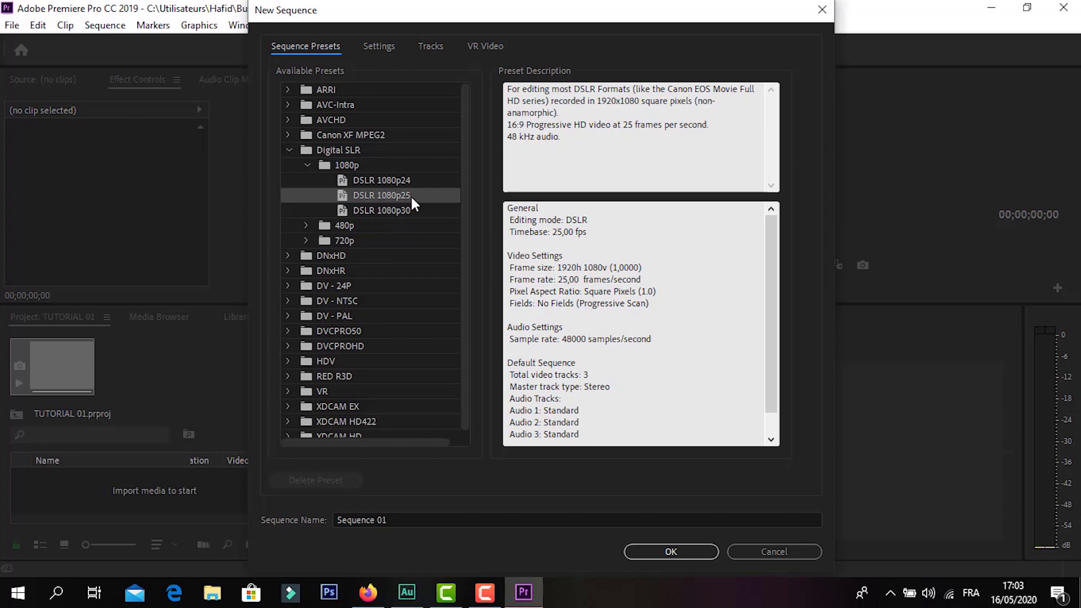
{"action": "left_click", "coordinate": [360, 180]}
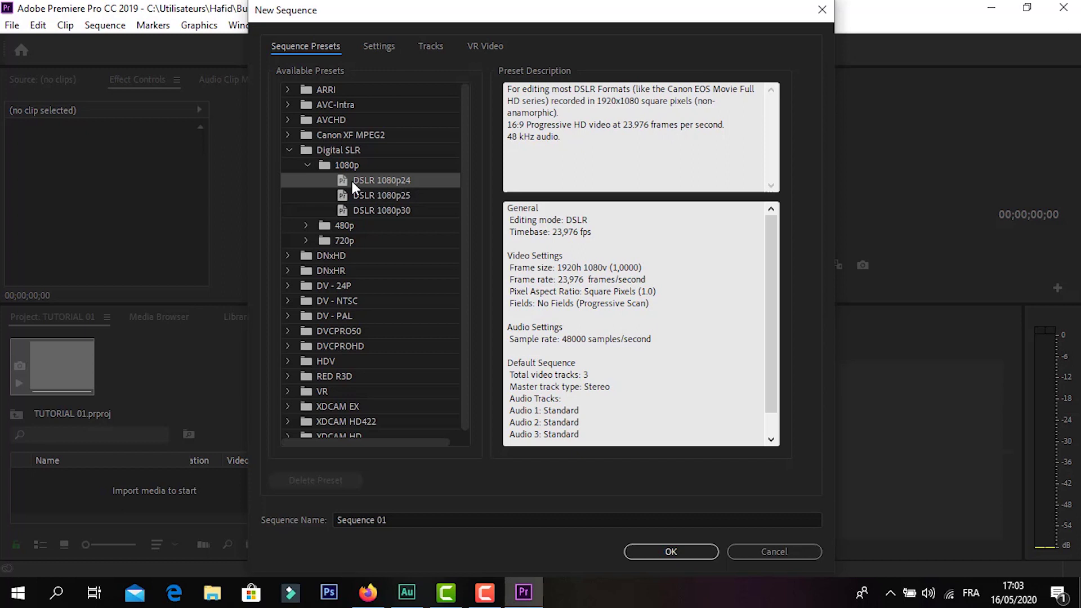
{"action": "left_click", "coordinate": [304, 520]}
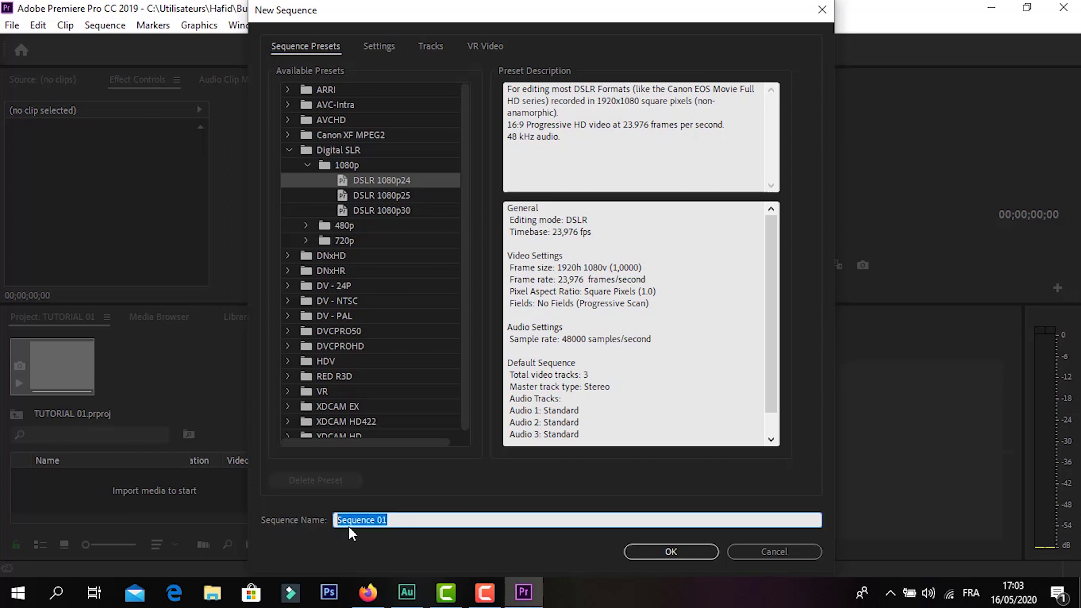
{"action": "type", "text": "TO "}
{"action": "type", "text": "01"}
{"action": "left_click", "coordinate": [659, 551]}
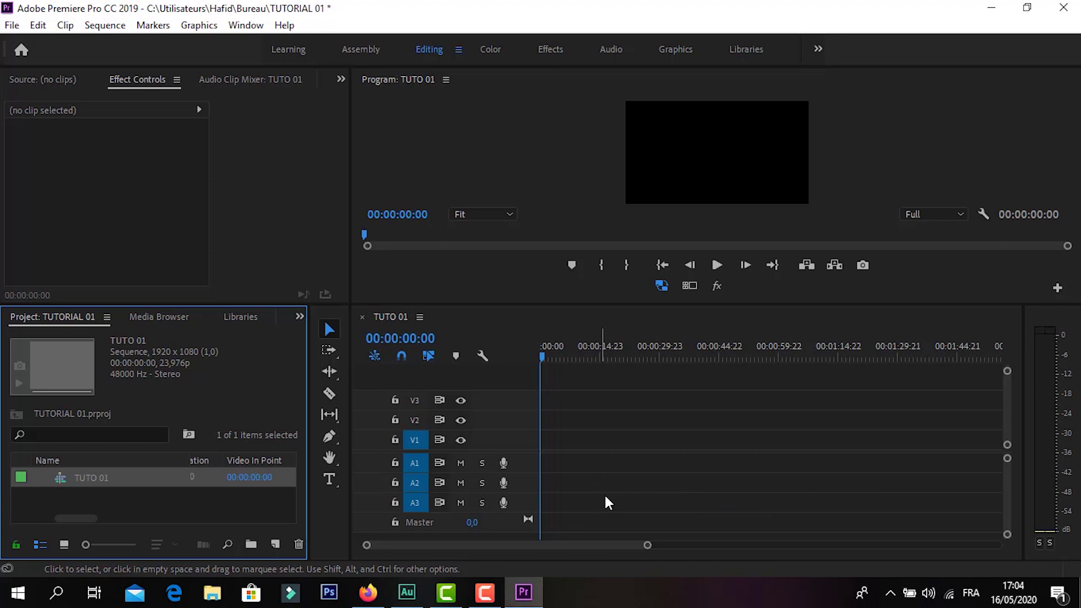
- Zoom the TUTO 01 timeline out to show more time and clear the Project panel selection
{"action": "left_click_drag", "start_coordinate": [648, 545], "coordinate": [996, 545]}
{"action": "left_click", "coordinate": [108, 507]}
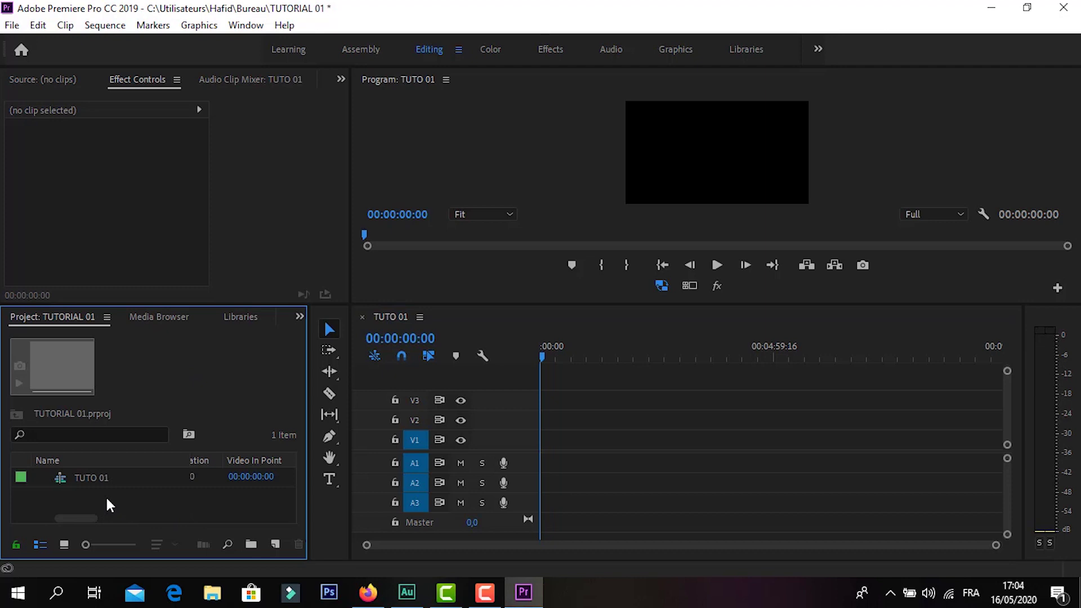
- Import the MVI_7816 video into the TUTORIAL 01 project through the Import dialog
{"action": "right_click", "coordinate": [108, 505]}
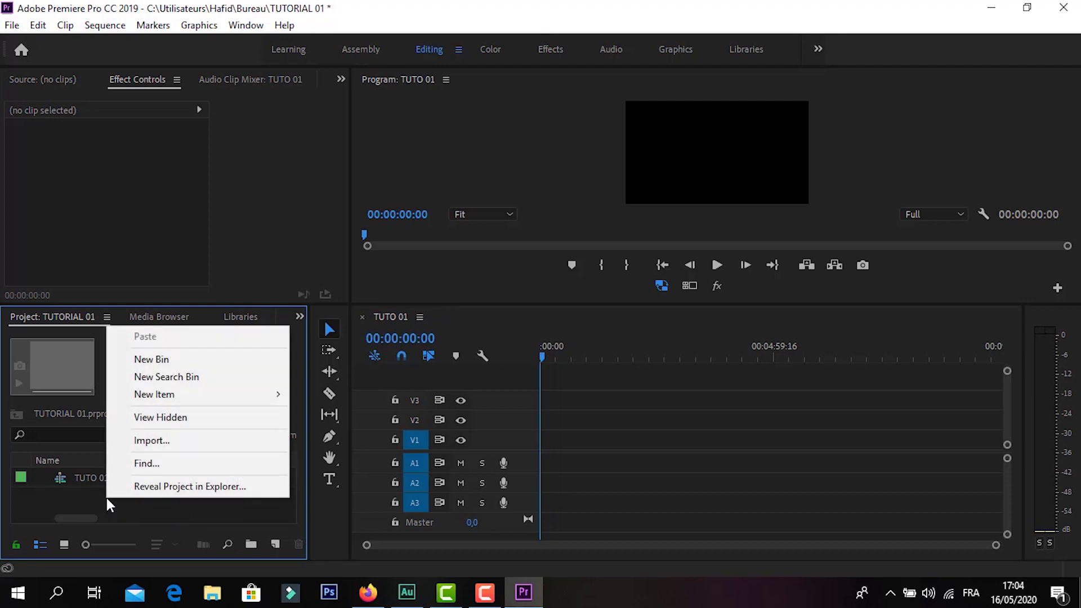
{"action": "left_click", "coordinate": [145, 445]}
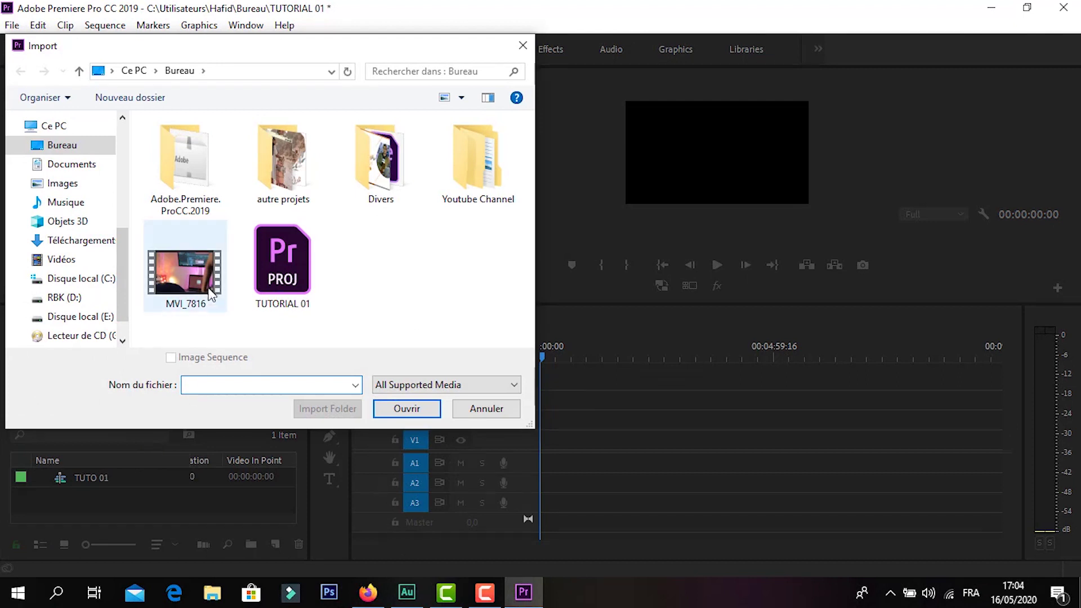
{"action": "left_click", "coordinate": [208, 286]}
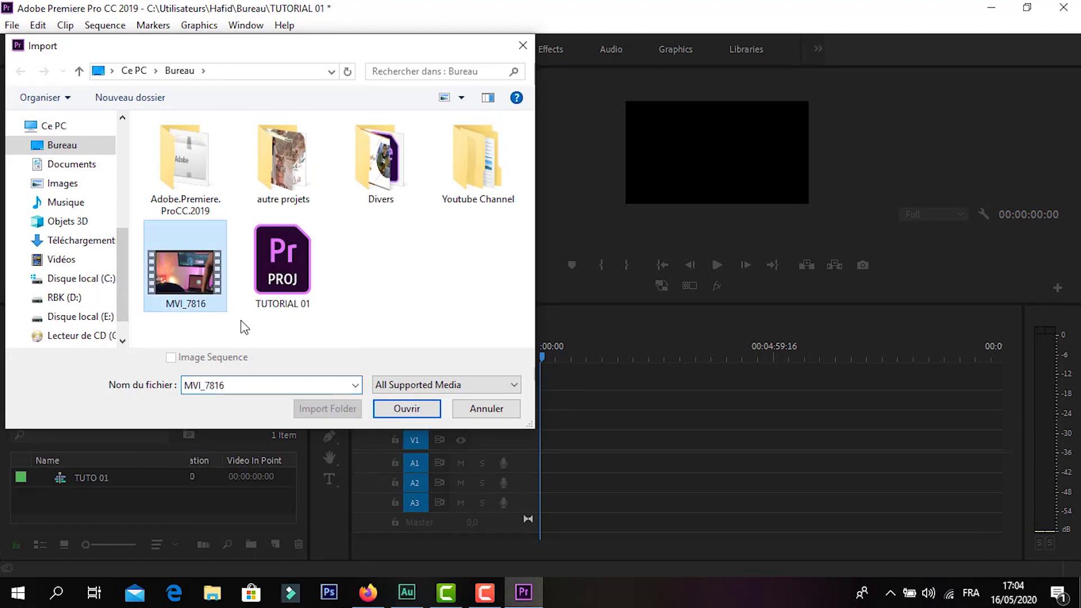
{"action": "left_click", "coordinate": [420, 414]}
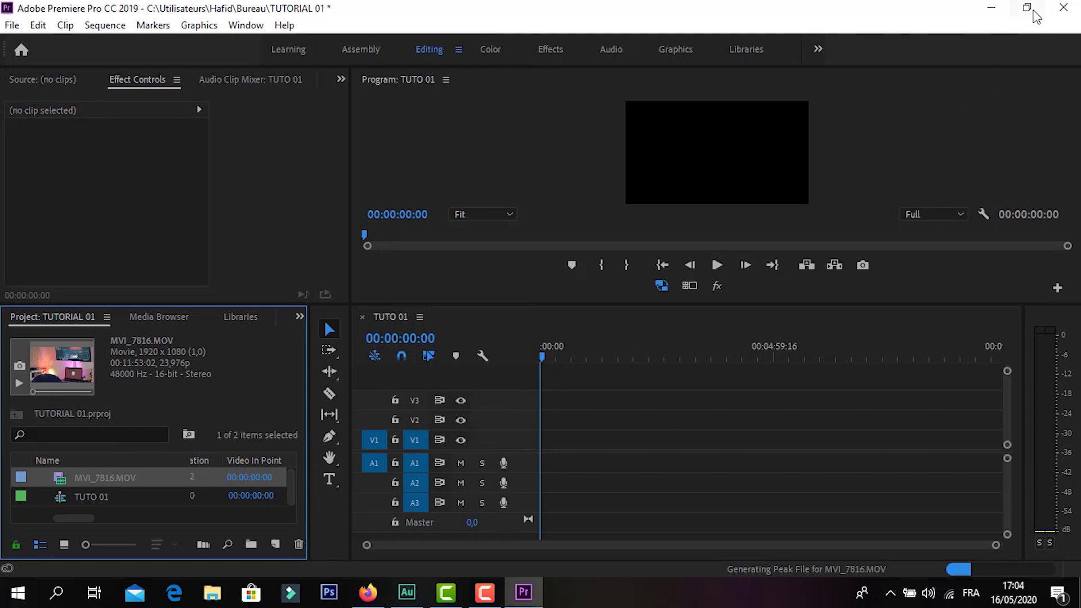
- Drag MVI_7816 from the desktop into the Project panel as a second copy
{"action": "left_click", "coordinate": [1026, 8]}
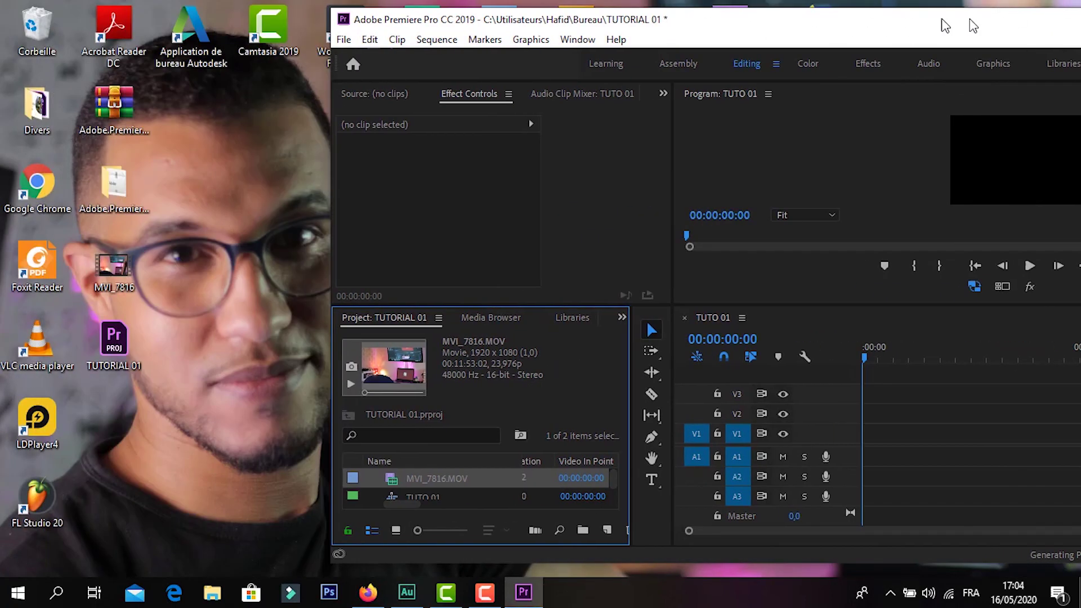
{"action": "left_click_drag", "start_coordinate": [974, 25], "coordinate": [1022, 30]}
{"action": "left_click_drag", "start_coordinate": [125, 271], "coordinate": [574, 490]}
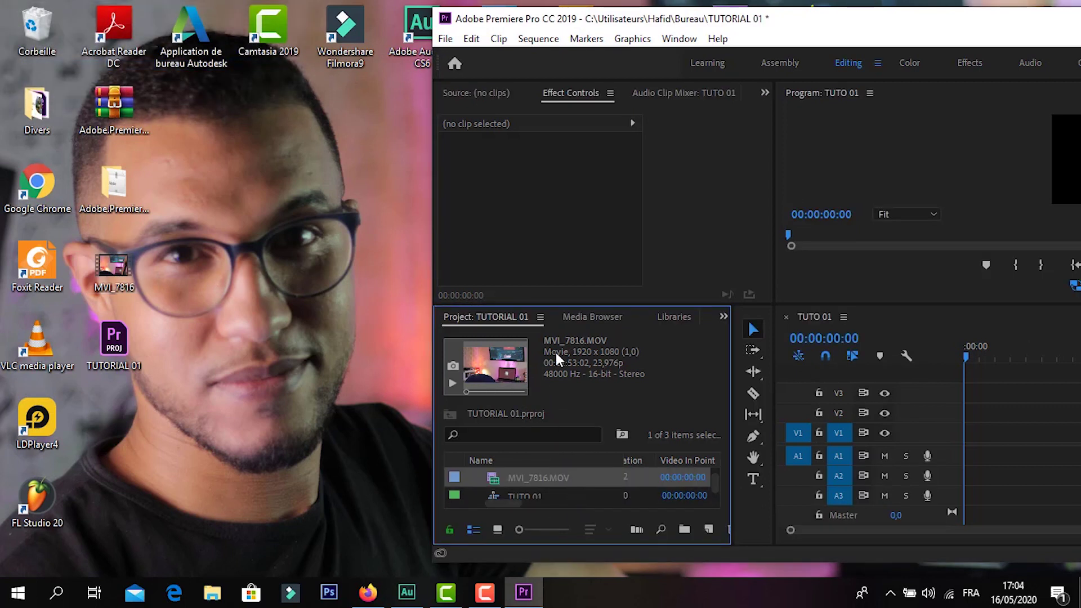
{"action": "left_click_drag", "start_coordinate": [856, 30], "coordinate": [461, 27]}
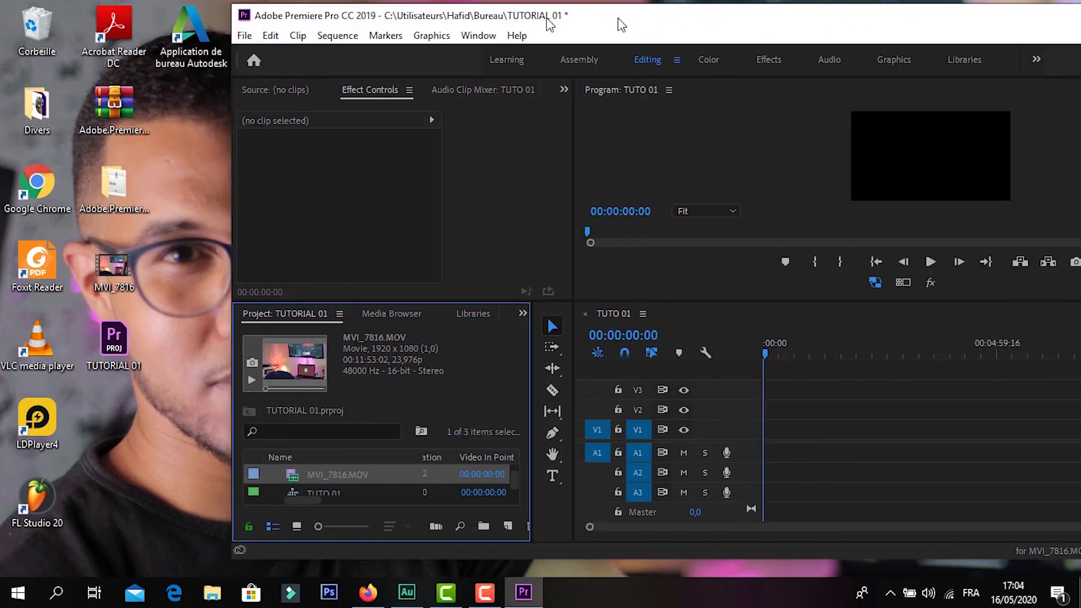
{"action": "left_click", "coordinate": [1037, 17]}
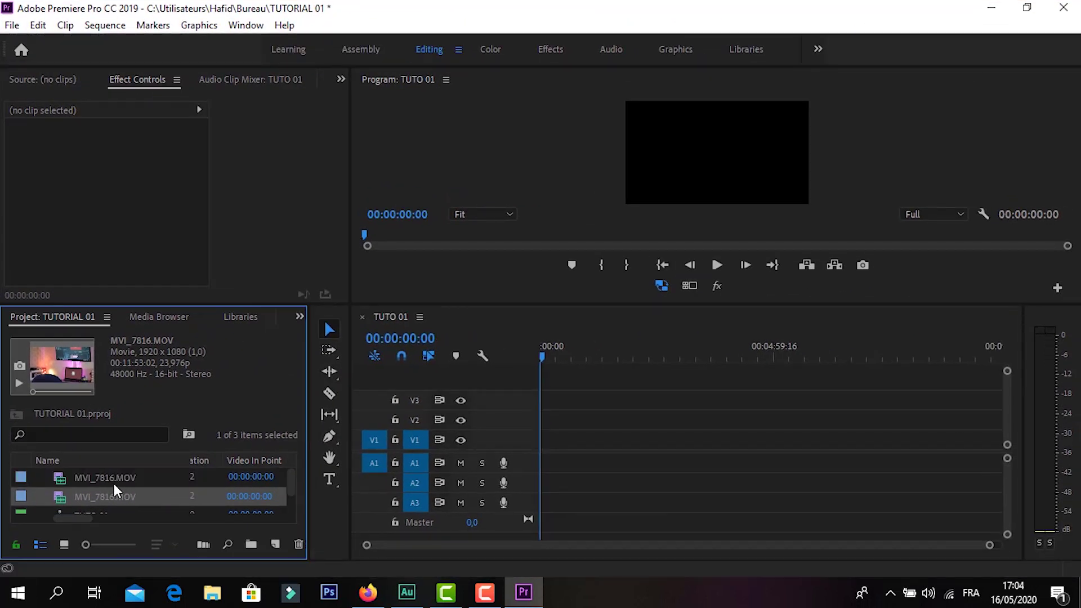
- Place MVI_7816.MOV on V1/A1 of TUTO 01 and razor-cut it at 01:15:22
{"action": "left_click_drag", "start_coordinate": [86, 479], "coordinate": [547, 463]}
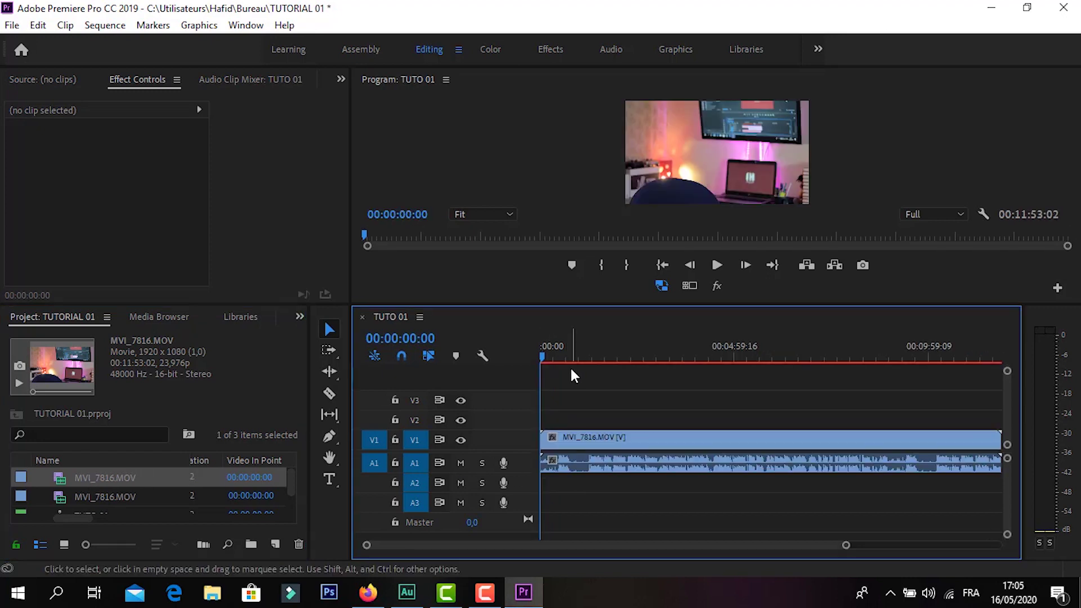
{"action": "left_click_drag", "start_coordinate": [545, 353], "coordinate": [796, 361]}
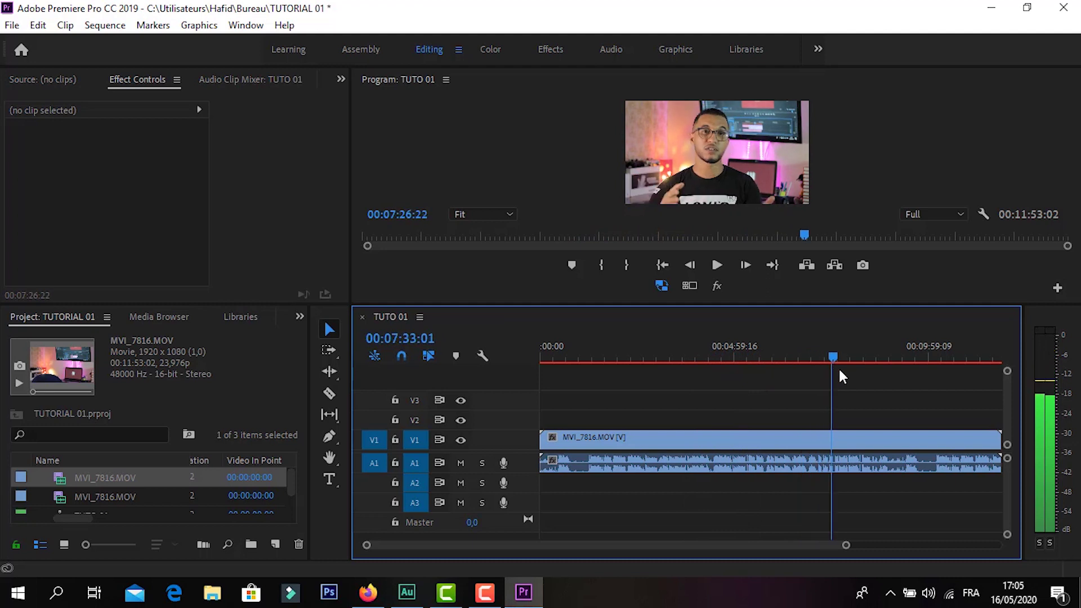
{"action": "left_click_drag", "start_coordinate": [796, 363], "coordinate": [589, 360]}
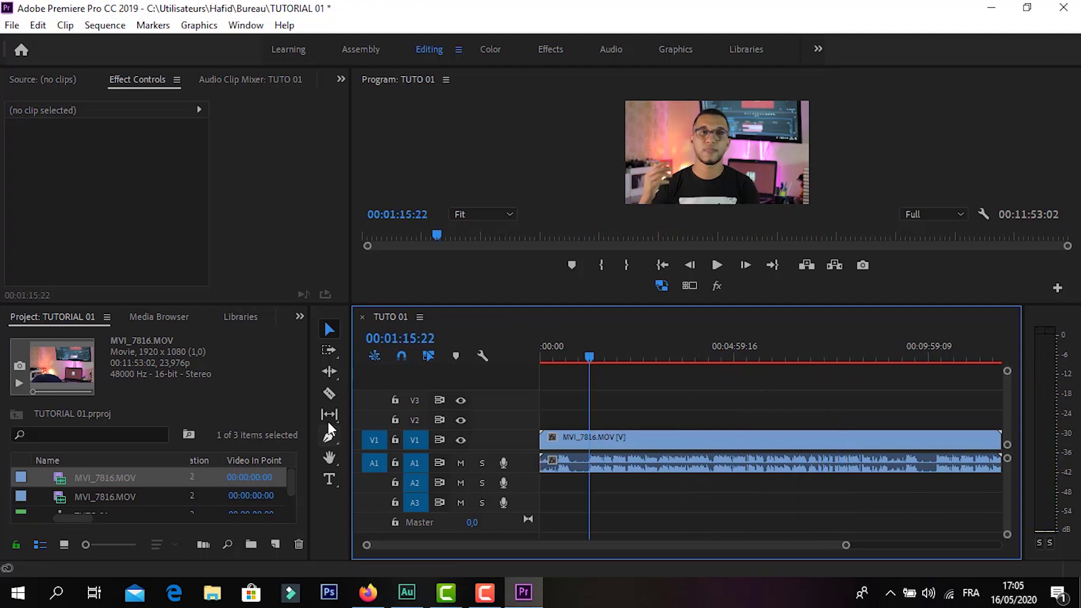
{"action": "left_click", "coordinate": [329, 396]}
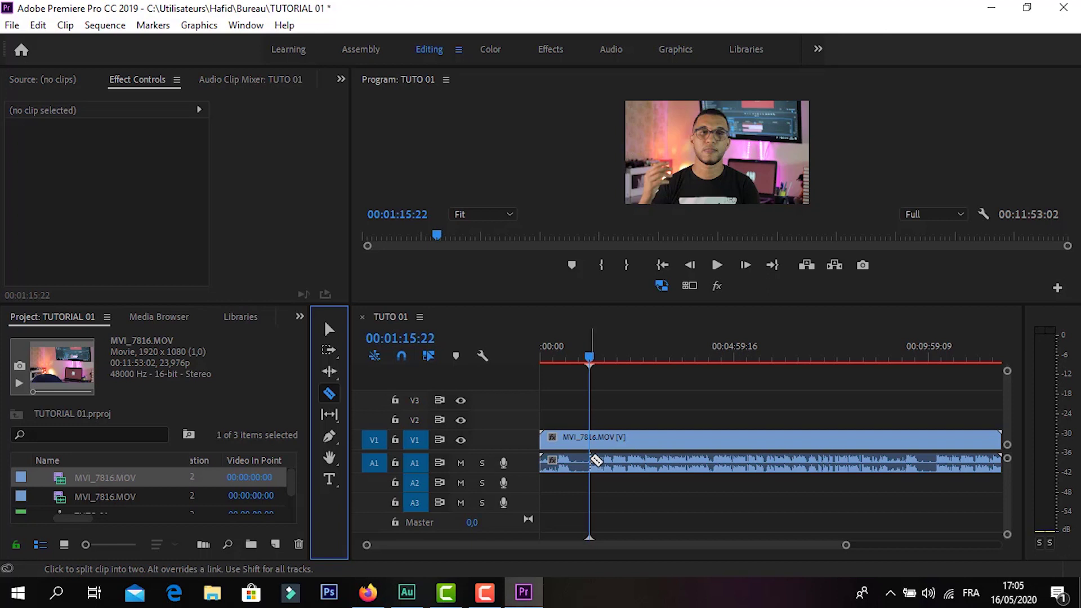
{"action": "left_click", "coordinate": [591, 461]}
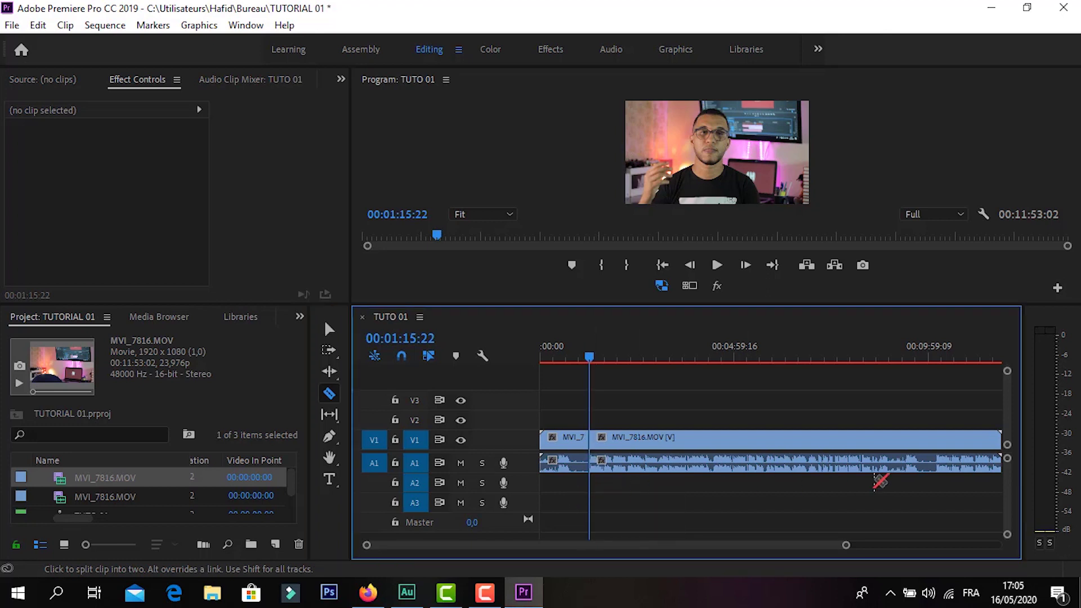
- Cut the clip near its end and delete the opening and ending pieces
{"action": "left_click", "coordinate": [922, 463]}
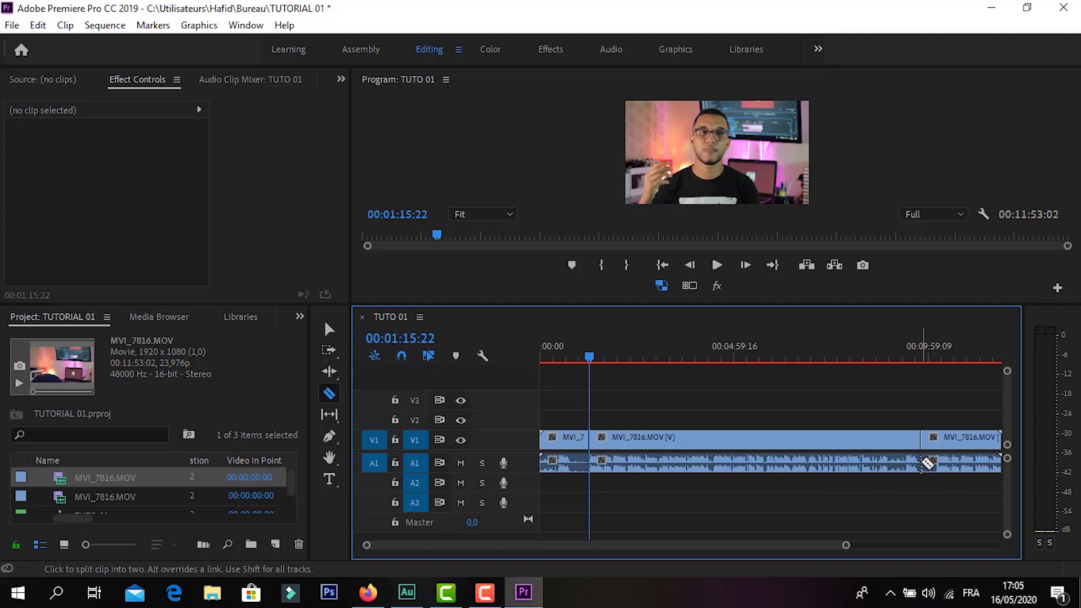
{"action": "left_click", "coordinate": [326, 332]}
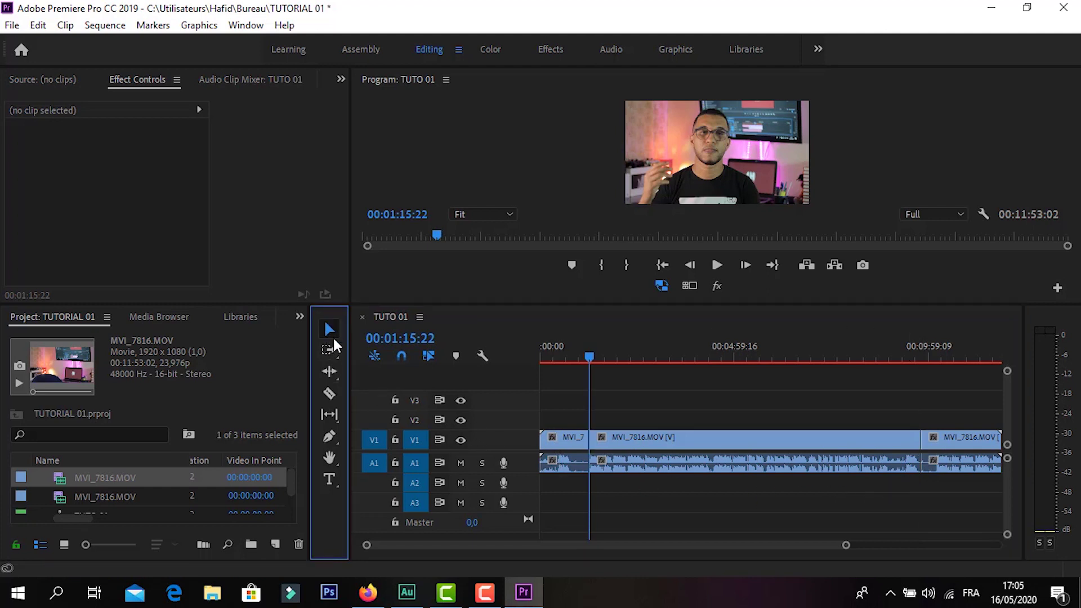
{"action": "left_click", "coordinate": [569, 444]}
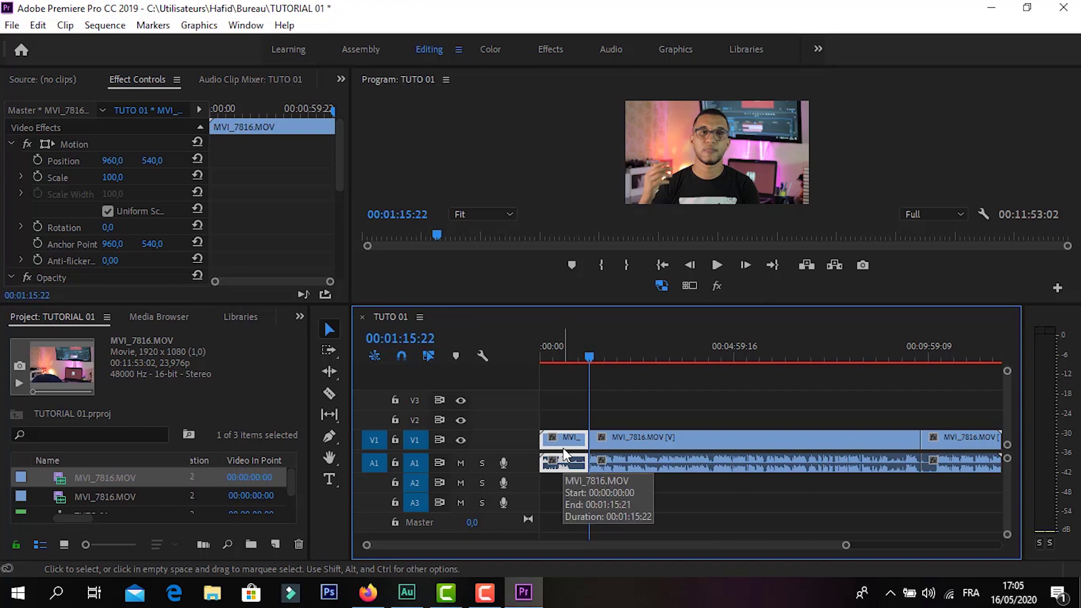
{"action": "key", "text": "Delete"}
{"action": "left_click", "coordinate": [964, 451]}
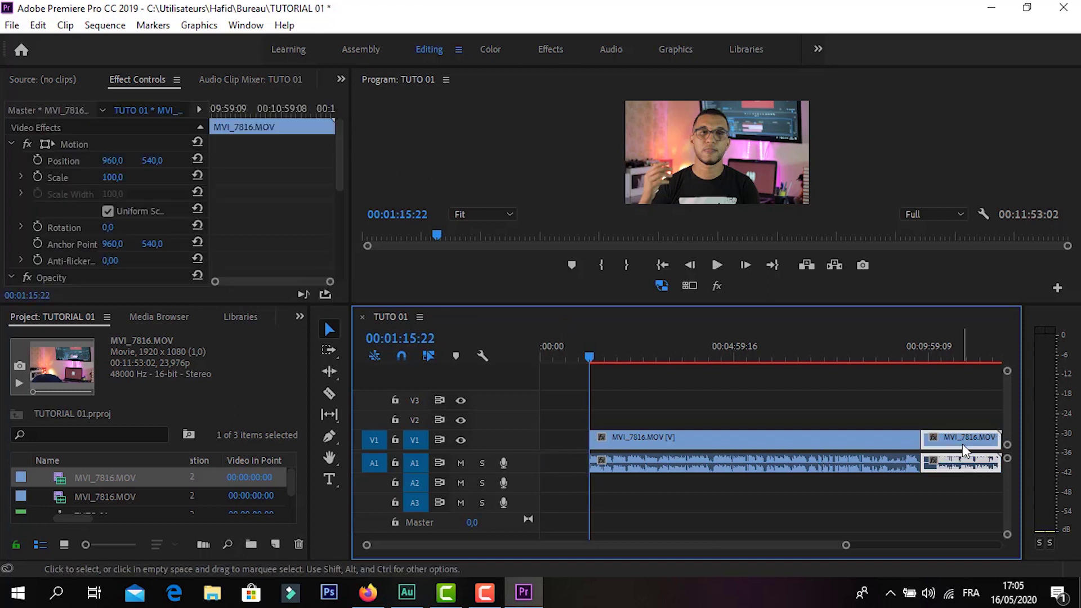
{"action": "key", "text": "Delete"}
- Move the remaining 00:08:33:01 clip to the sequence start at 00:00:00:00
{"action": "left_click_drag", "start_coordinate": [708, 448], "coordinate": [659, 452]}
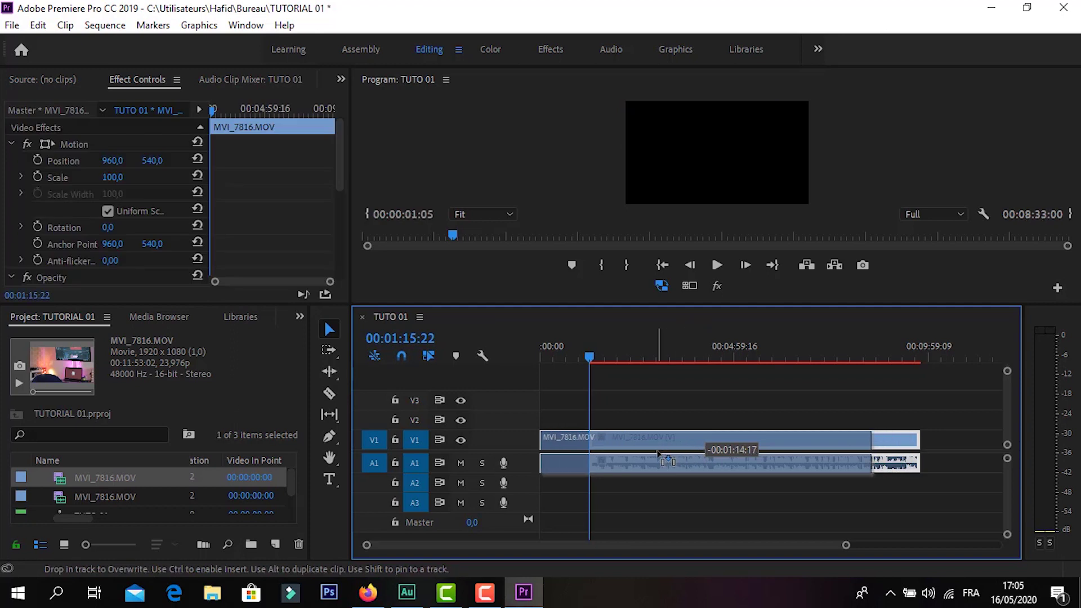
{"action": "left_click_drag", "start_coordinate": [659, 452], "coordinate": [653, 452]}
{"action": "mouse_move", "coordinate": [589, 361]}
{"action": "left_mouse_down"}
{"action": "mouse_move", "coordinate": [555, 363]}
{"action": "mouse_move", "coordinate": [637, 373]}
{"action": "left_mouse_up"}
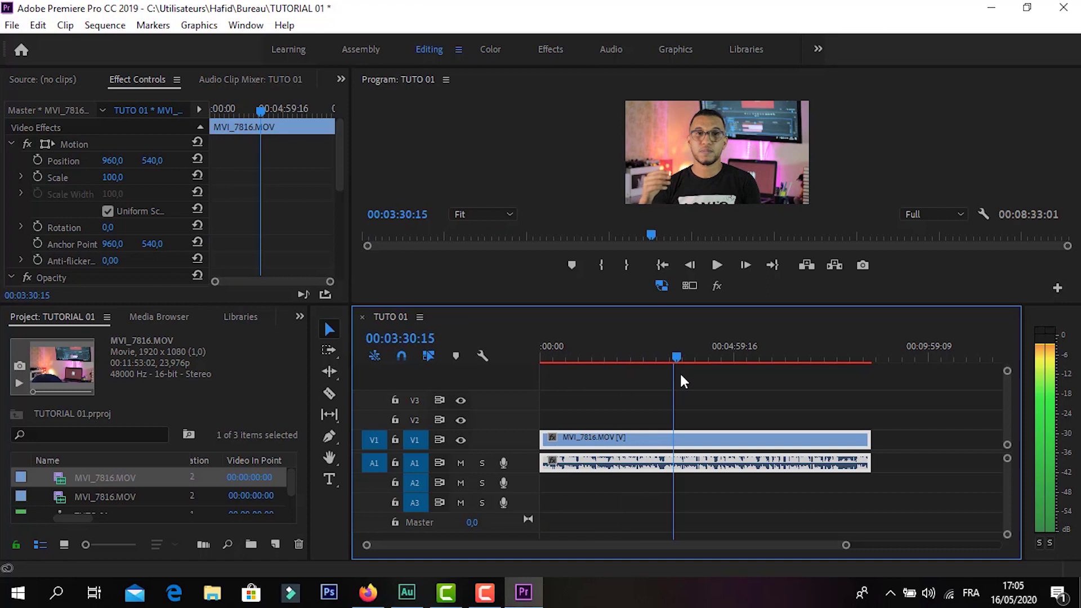
{"action": "mouse_move", "coordinate": [637, 372]}
{"action": "left_mouse_down"}
{"action": "mouse_move", "coordinate": [790, 379]}
{"action": "mouse_move", "coordinate": [805, 391]}
{"action": "mouse_move", "coordinate": [549, 401]}
{"action": "left_mouse_up"}
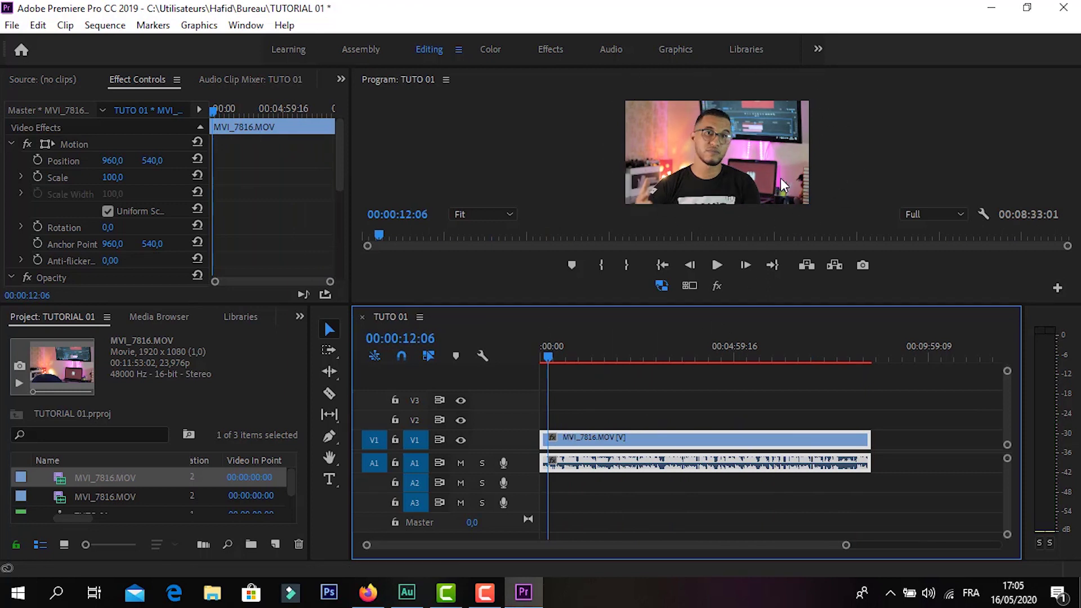
{"action": "left_click", "coordinate": [760, 204]}
{"action": "left_click", "coordinate": [581, 354]}
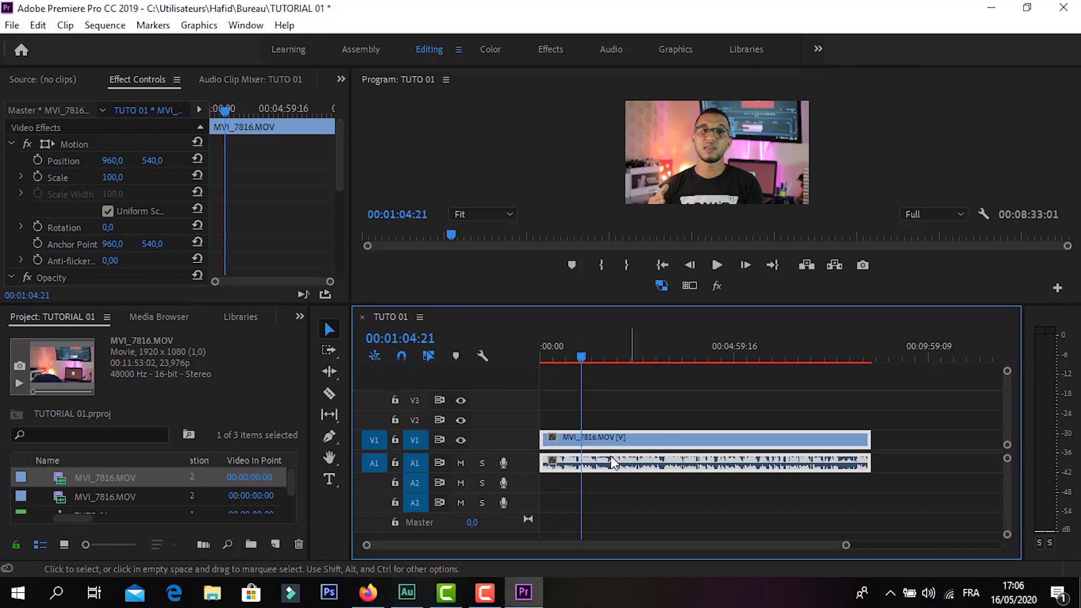
{"action": "left_click", "coordinate": [540, 372]}
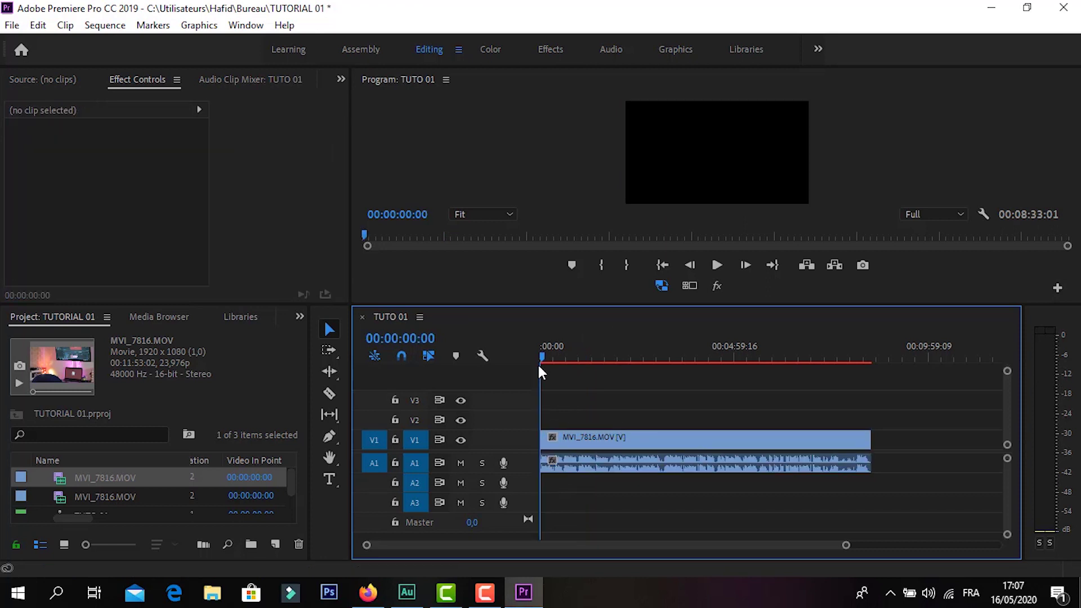